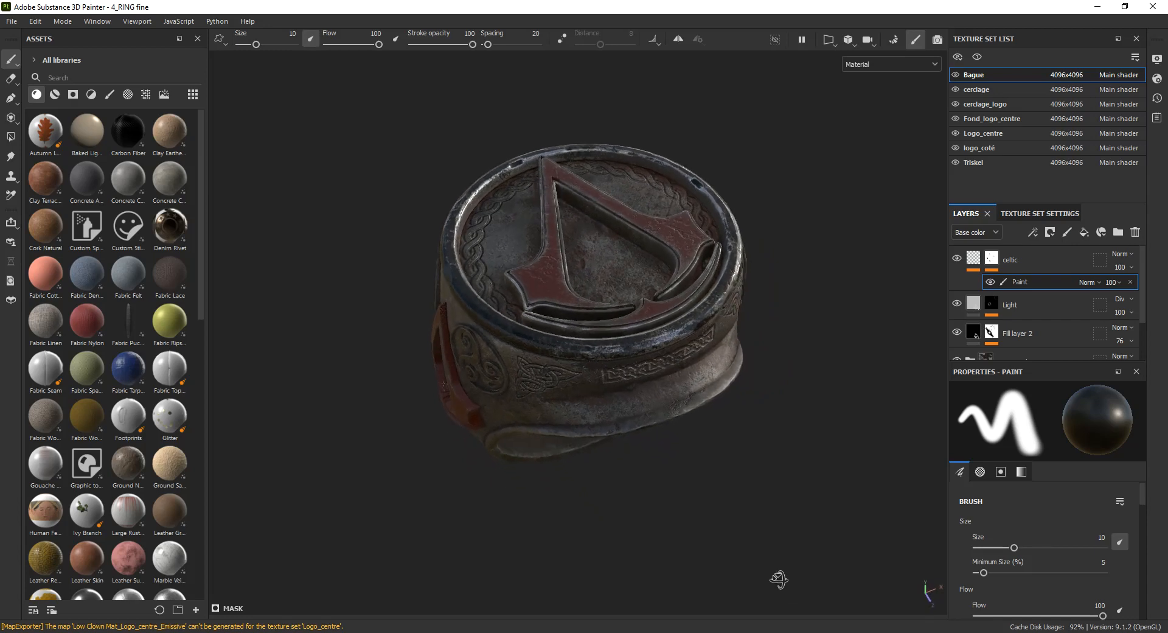
Switch from the textured ring in Substance 3D Painter to Blender and bring up the Shading workspace for the ring model
scroll(765, 497, up, 1)
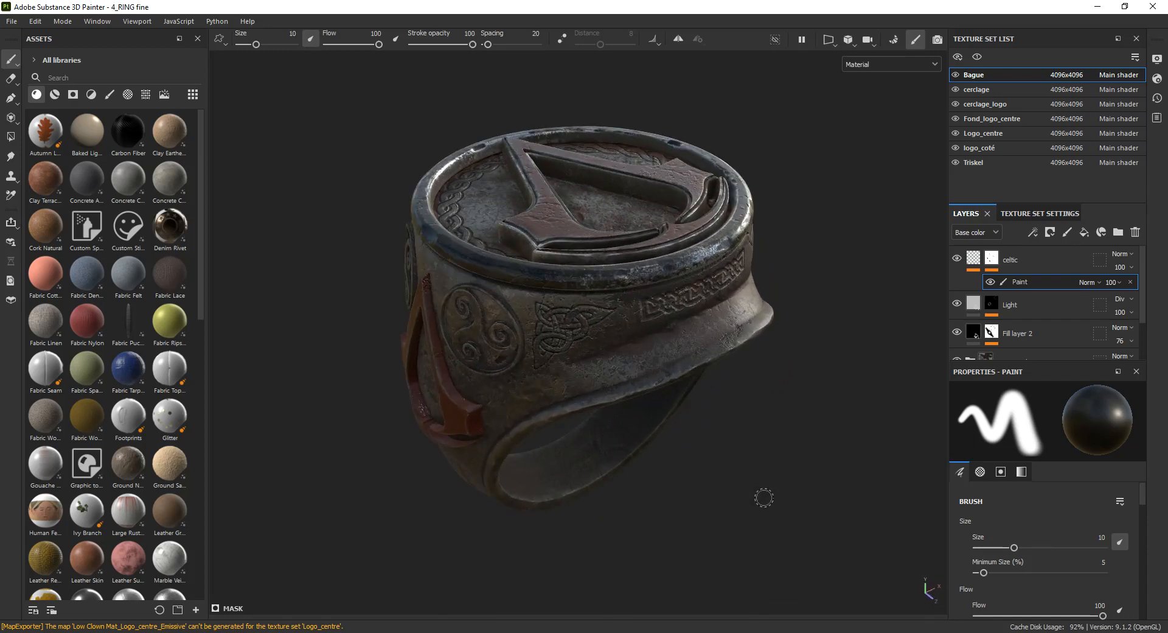
alt+middle_drag(764, 497, 751, 497)
key(alt+Tab)
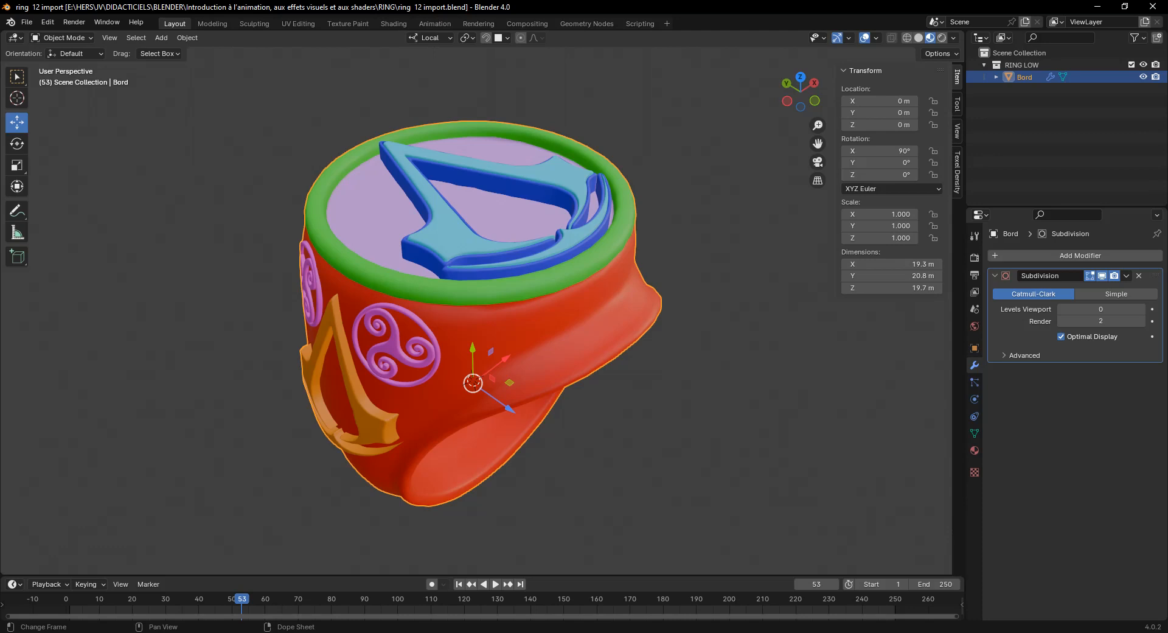
middle_drag(669, 406, 641, 328)
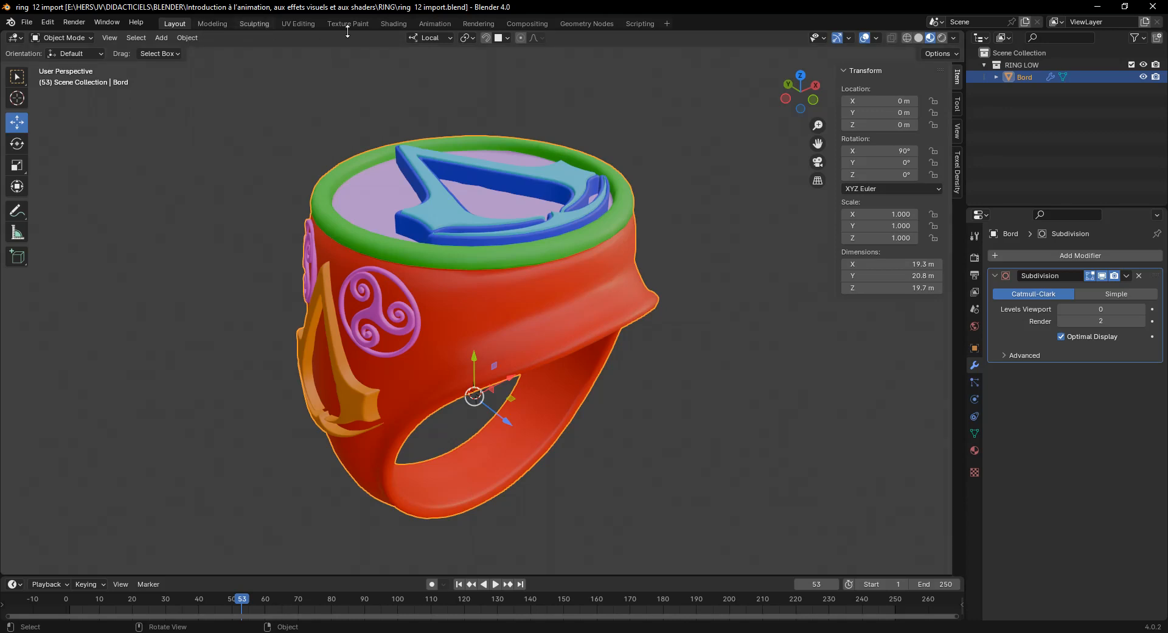
click(394, 24)
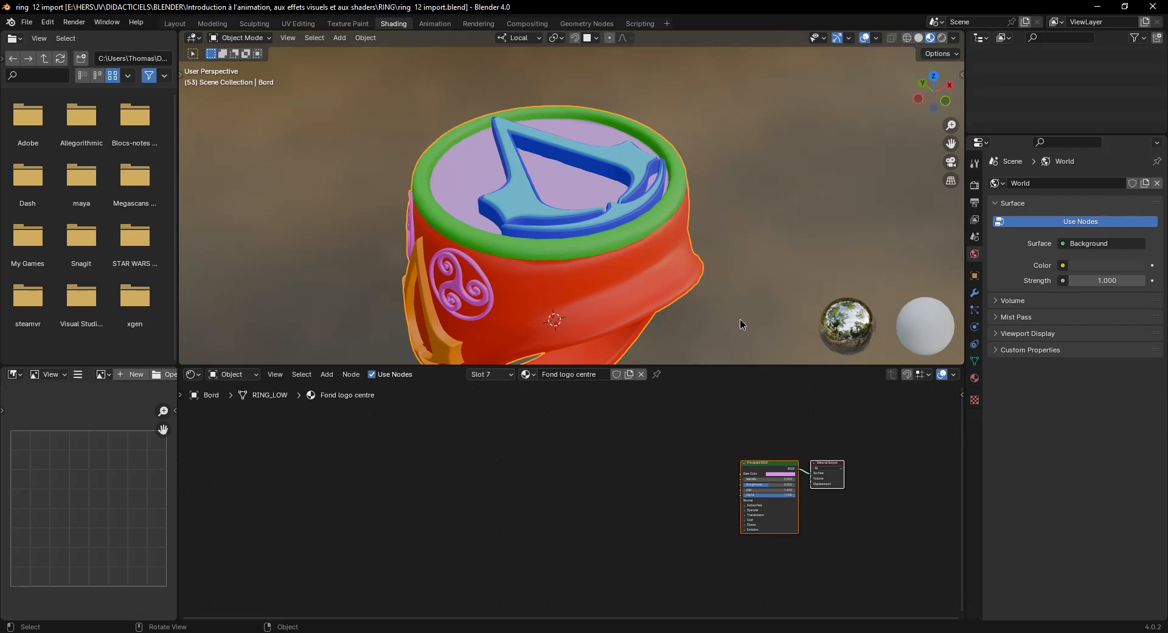
Select the ring's Bague material and frame its Principled BSDF node in the shader editor
click(974, 378)
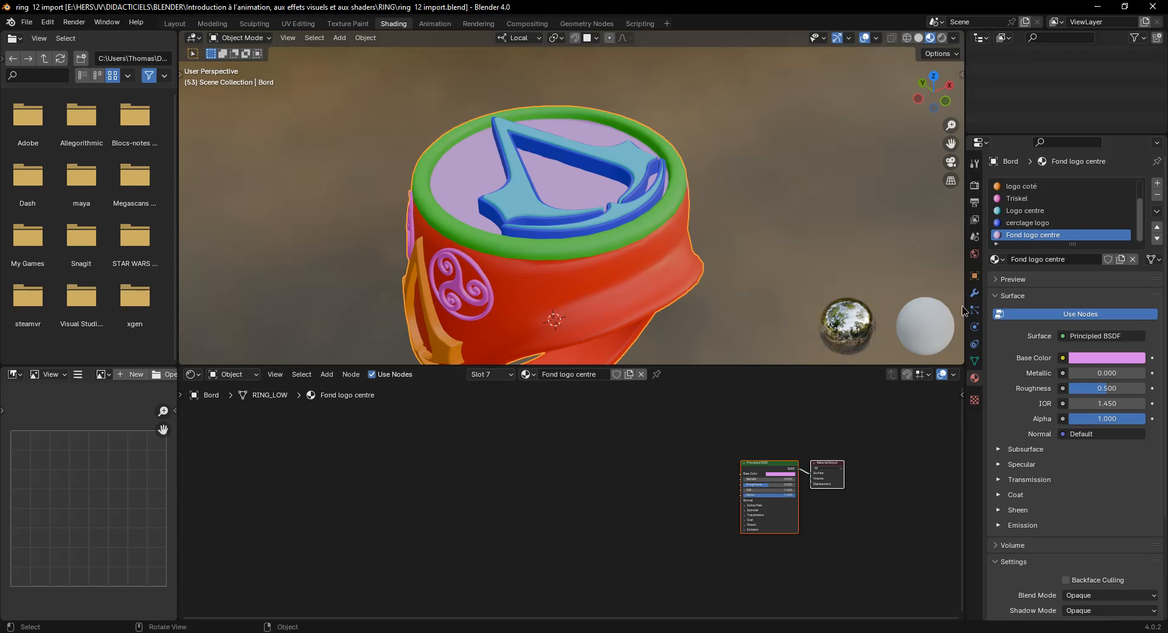
scroll(1044, 220, up, 2)
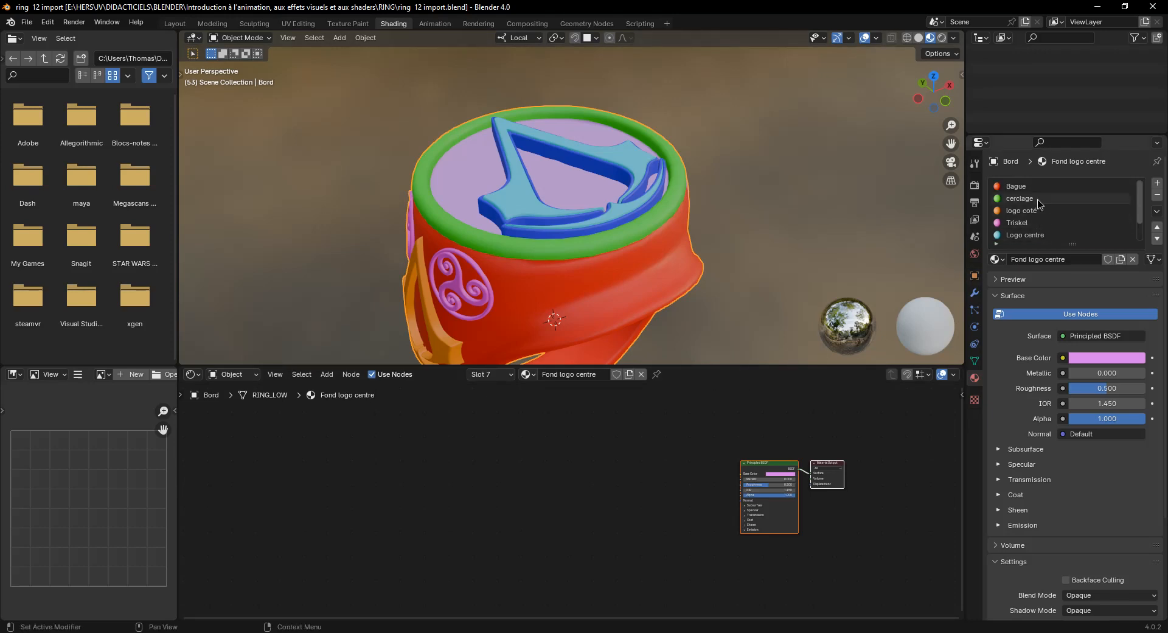
click(1015, 190)
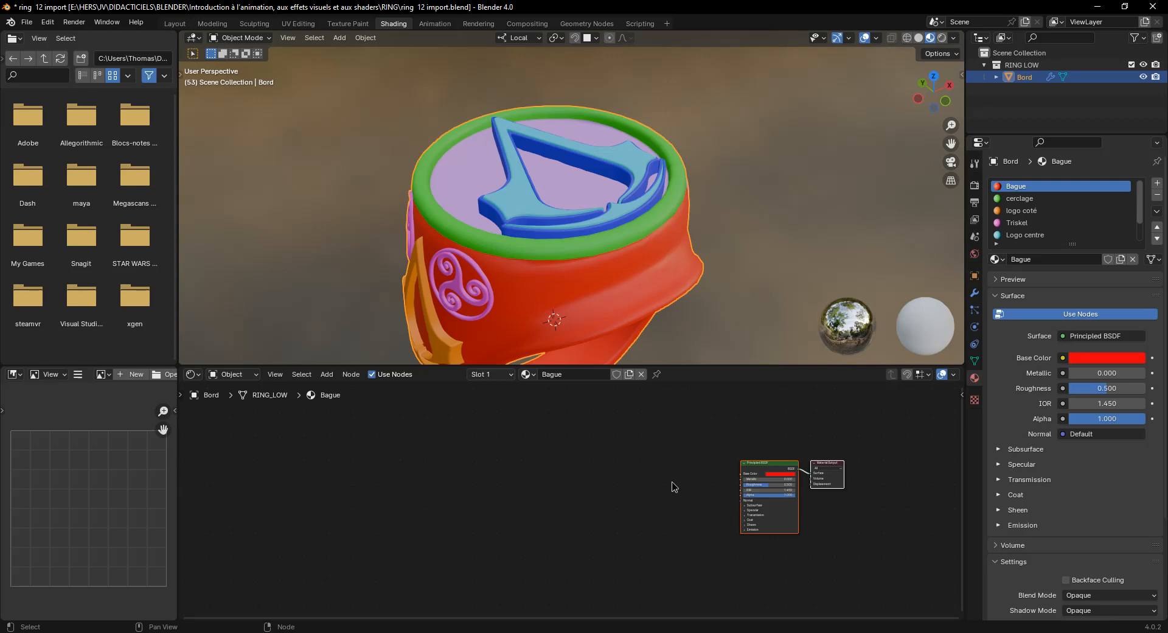
key(Home)
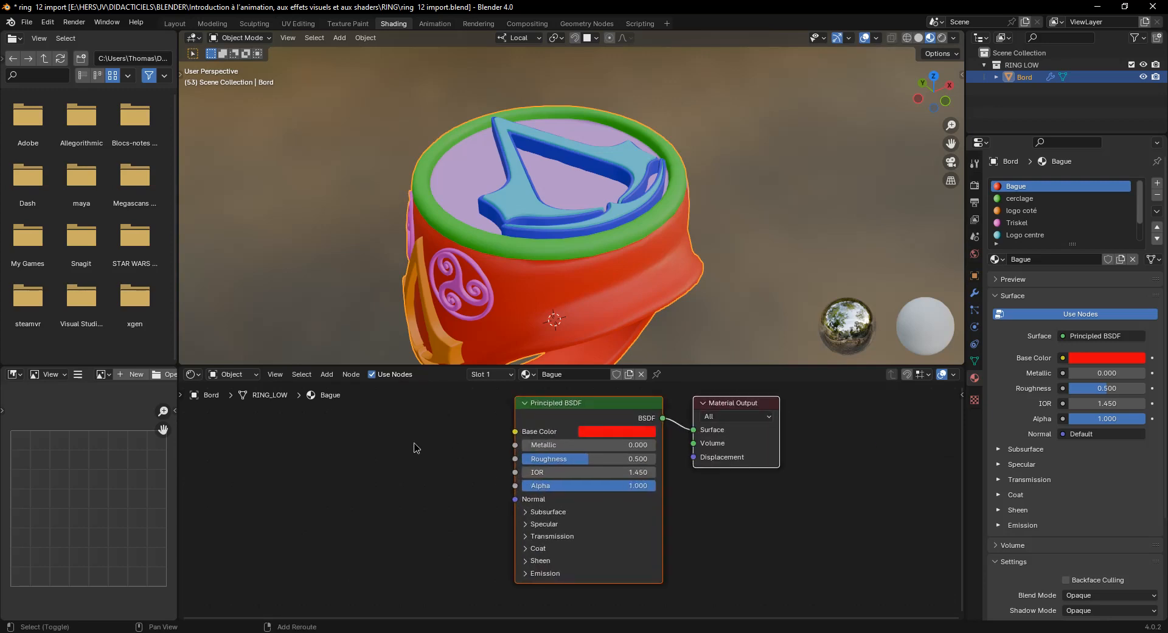
scroll(412, 448, up, 2)
click(587, 428)
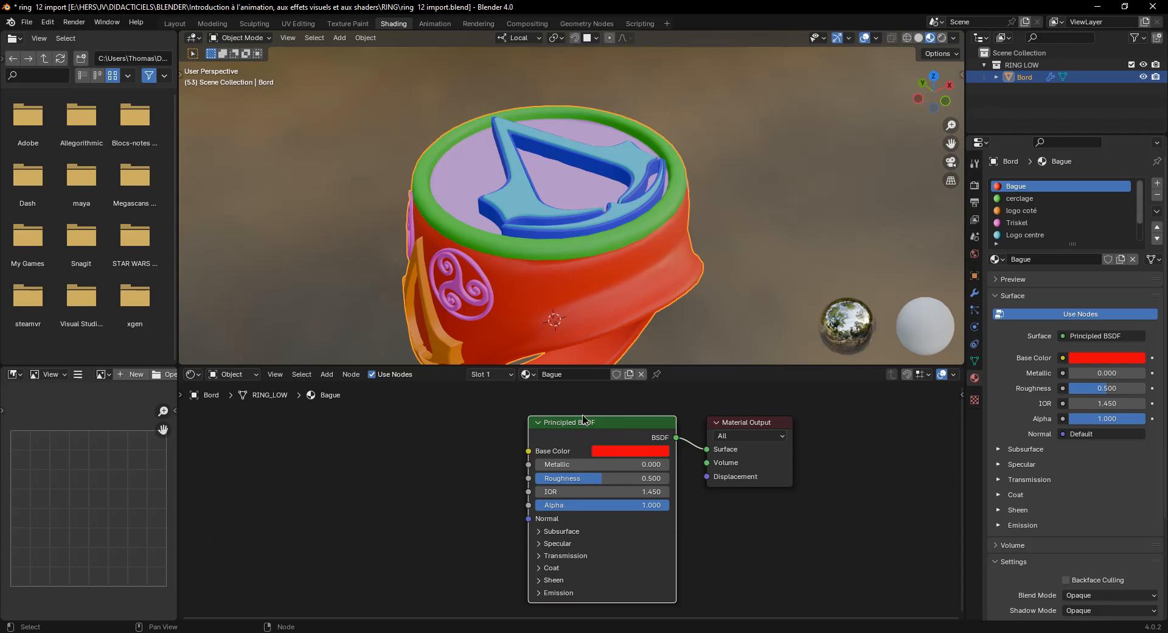
Switch to Substance 3D Painter and start a texture export with the RING/Textures folder as output directory
key(alt+Tab)
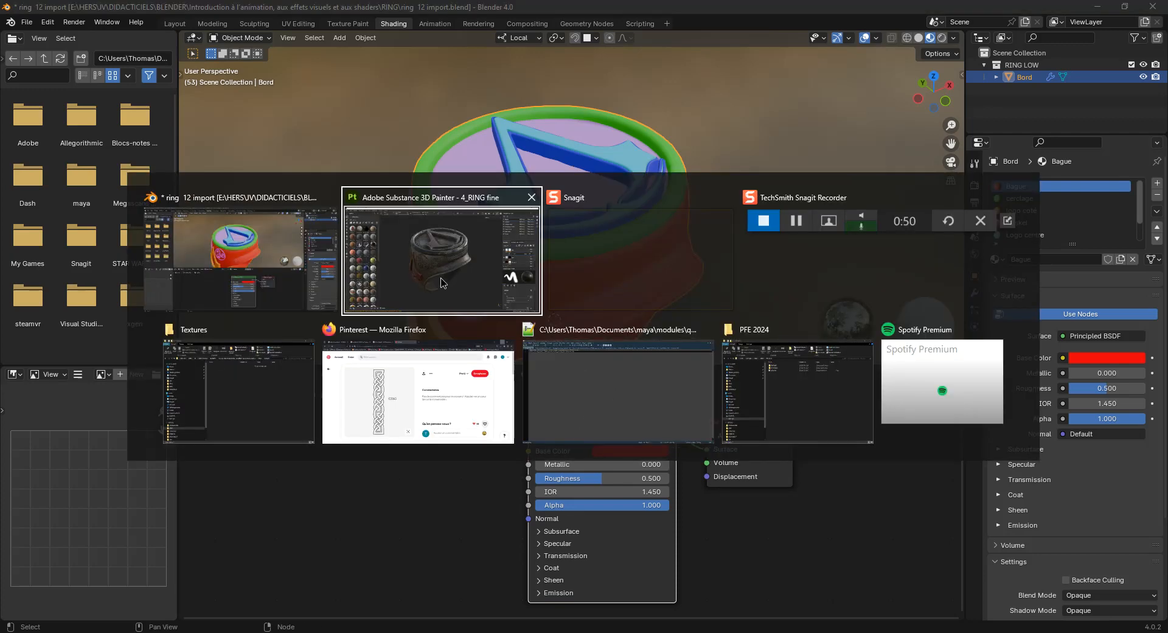
click(513, 272)
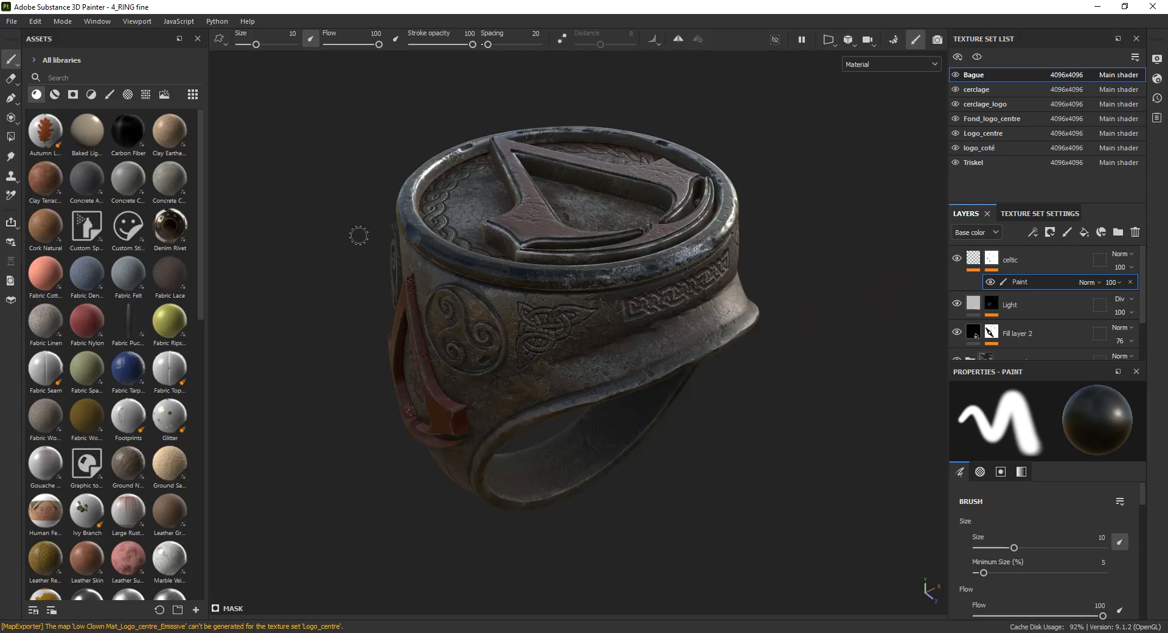
click(11, 22)
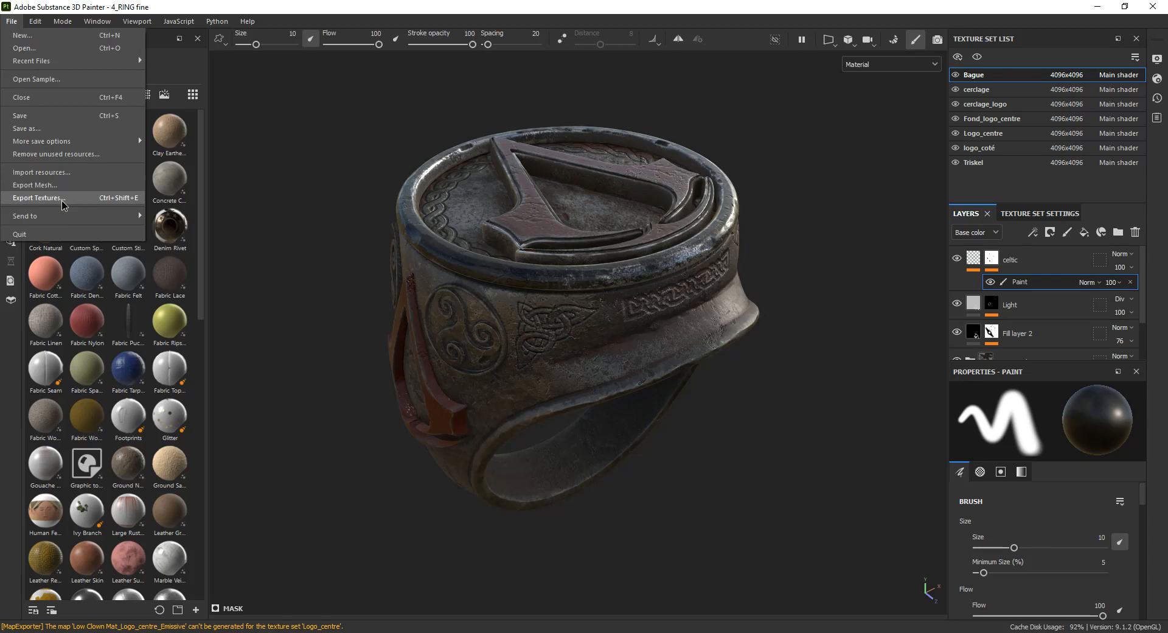
click(38, 198)
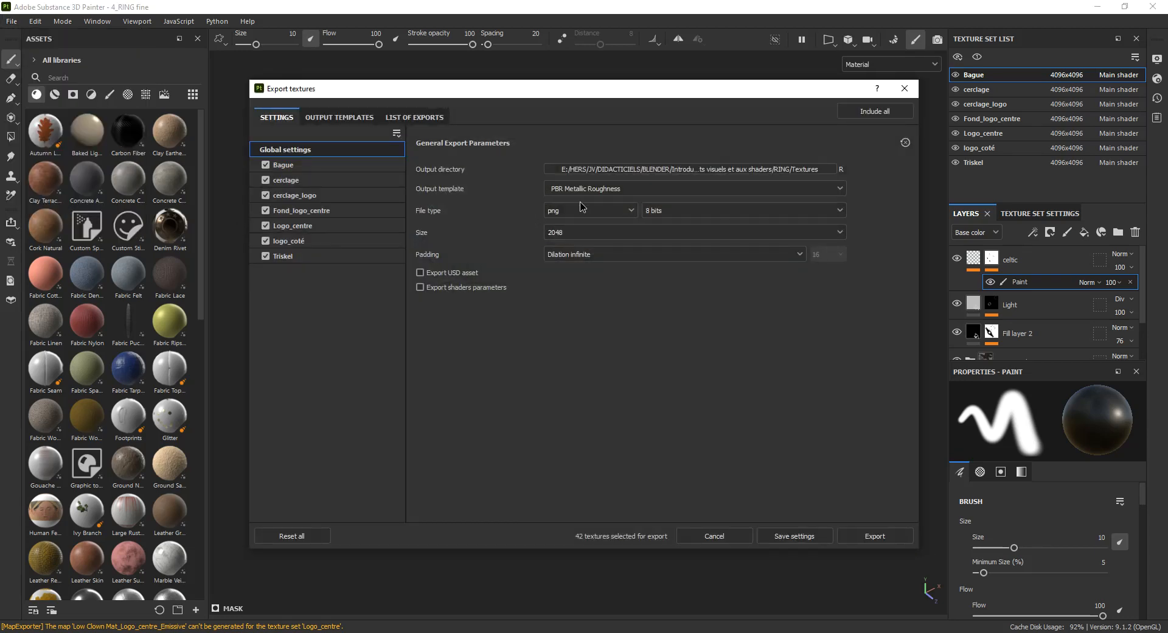
click(709, 171)
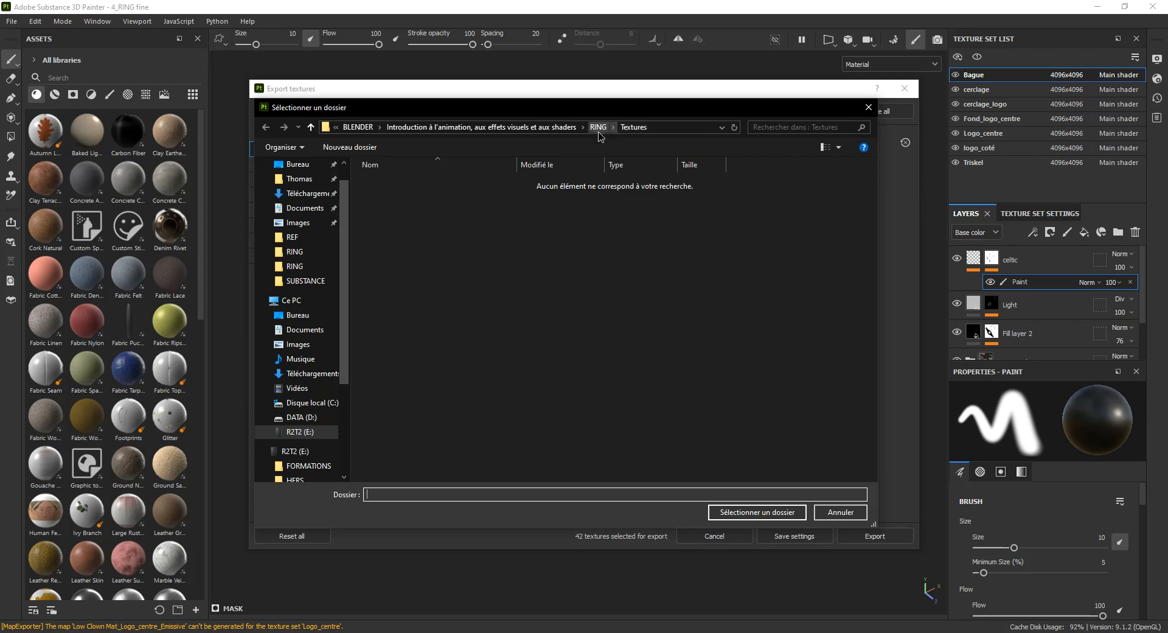
click(757, 512)
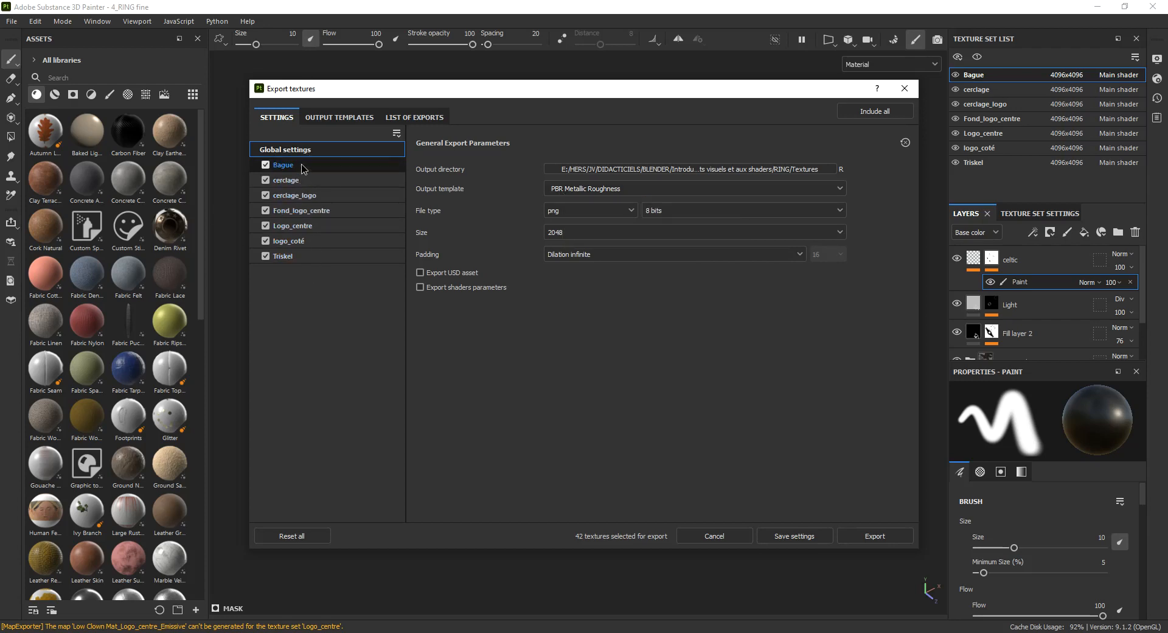
Examine the output maps of the Blender (Principled BSDF) export preset and the base color map's naming pattern
click(332, 117)
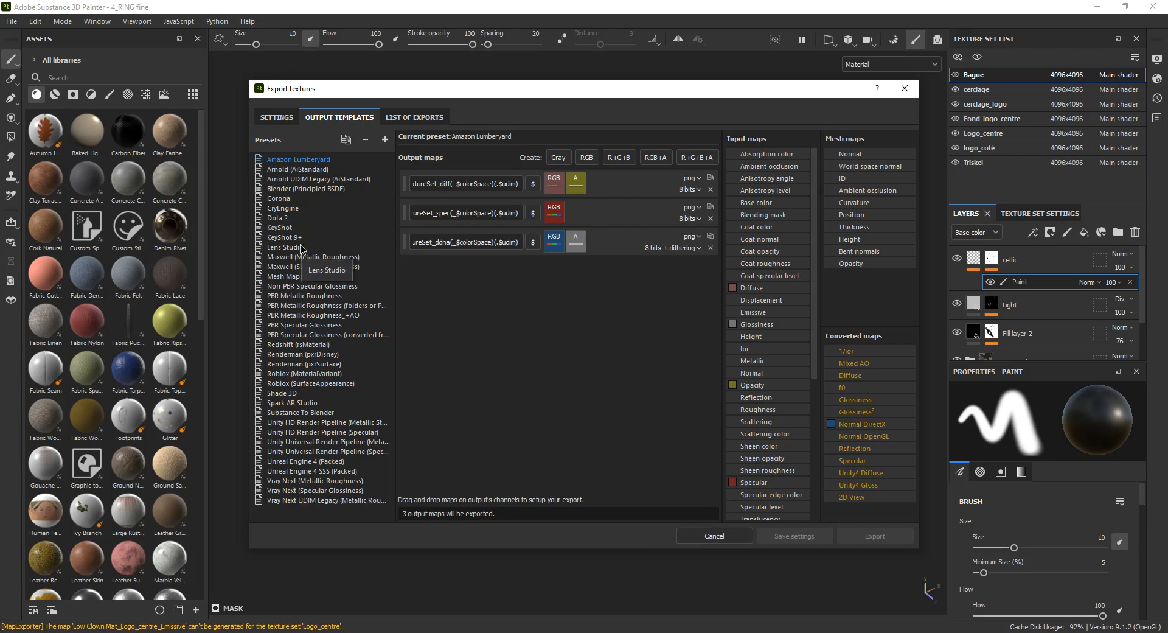
click(285, 191)
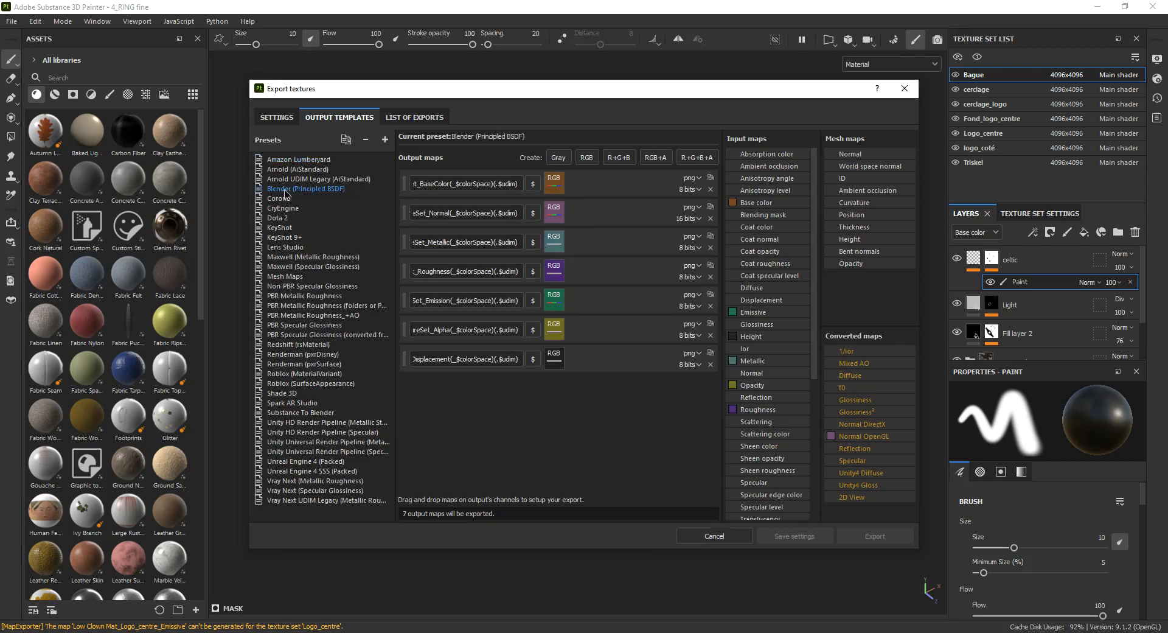
drag(451, 184, 385, 184)
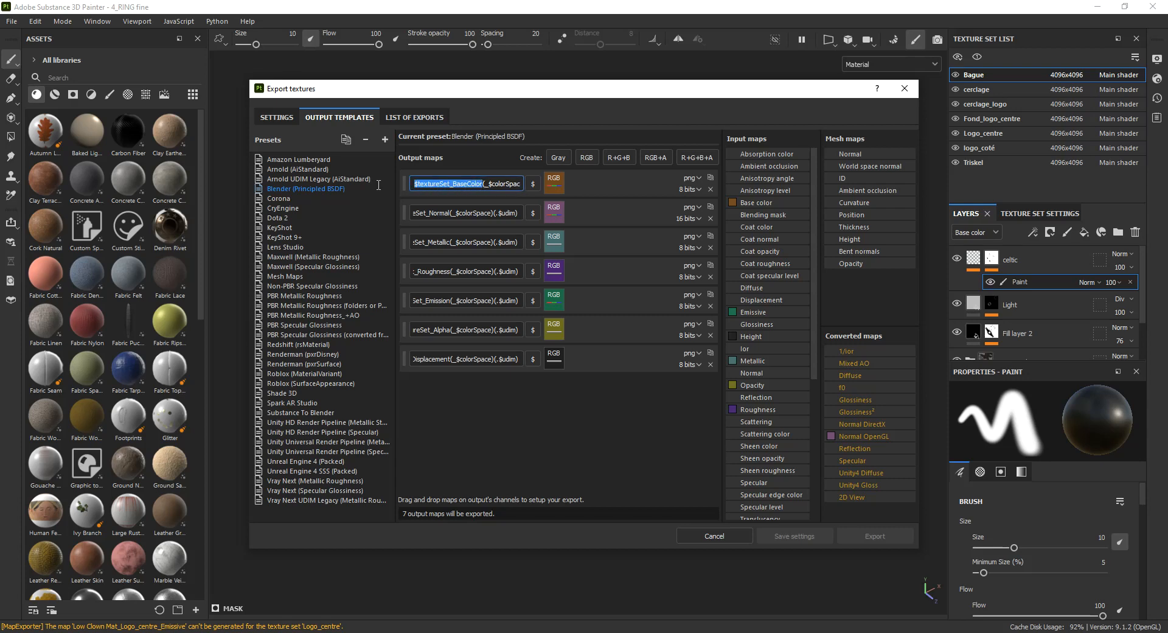
click(427, 184)
mouse_move(418, 185)
mouse_down()
mouse_move(520, 184)
mouse_move(405, 185)
mouse_up()
Review the list of texture files planned for export for each texture set
click(419, 118)
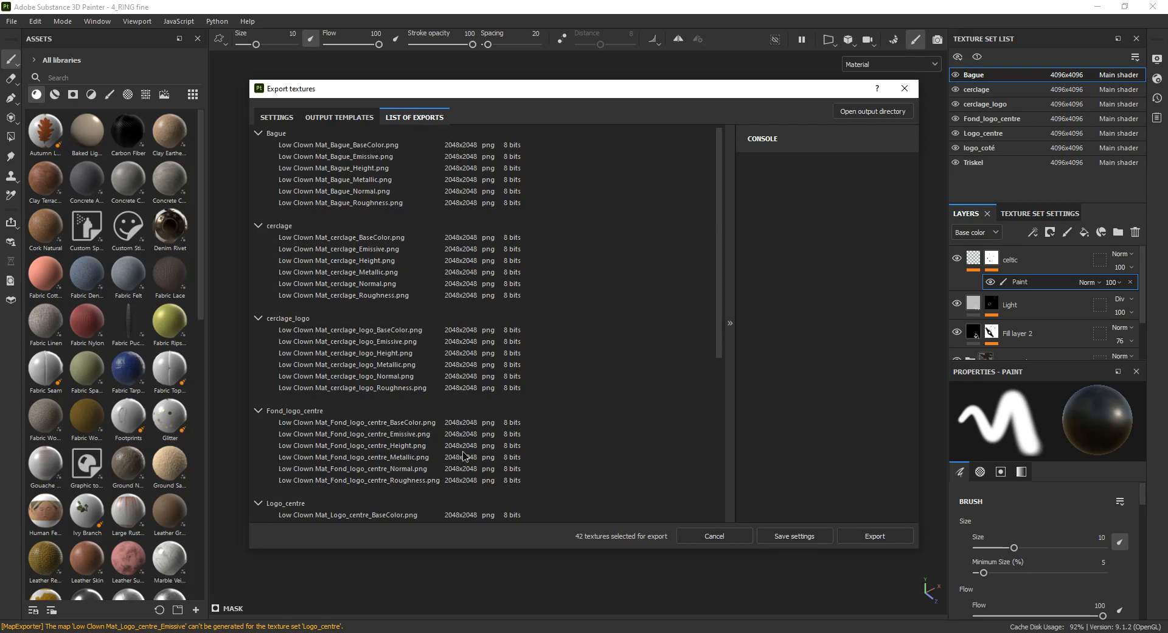
scroll(486, 377, down, 3)
scroll(484, 388, down, 5)
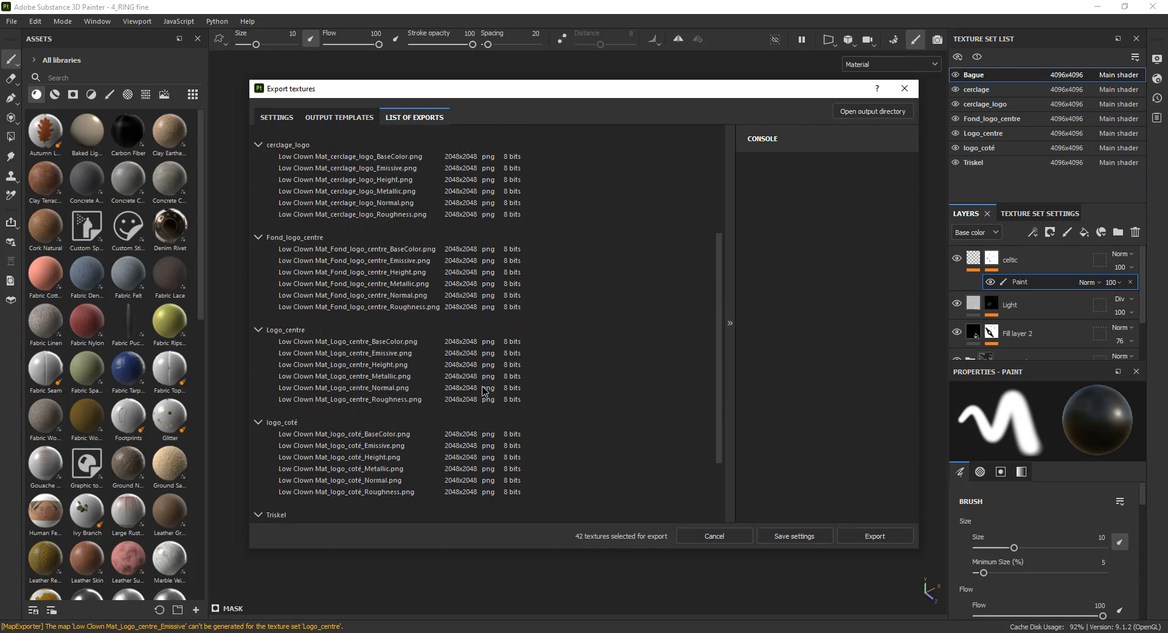
scroll(483, 394, up, 8)
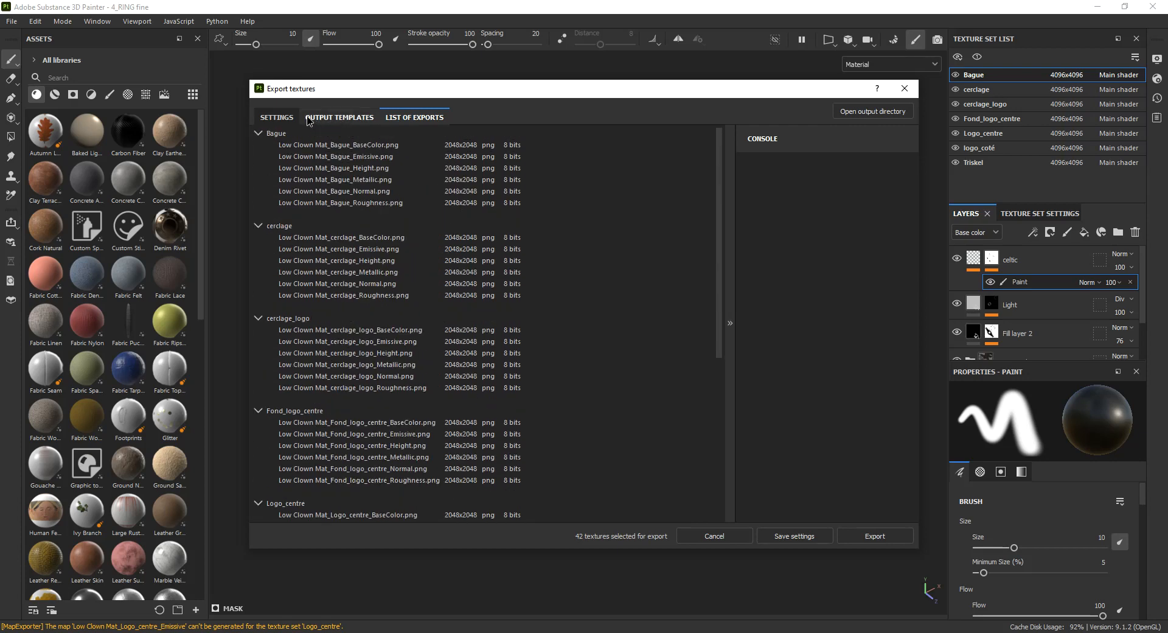
Set the export size for all texture sets to 8192 in the general export parameters
click(277, 117)
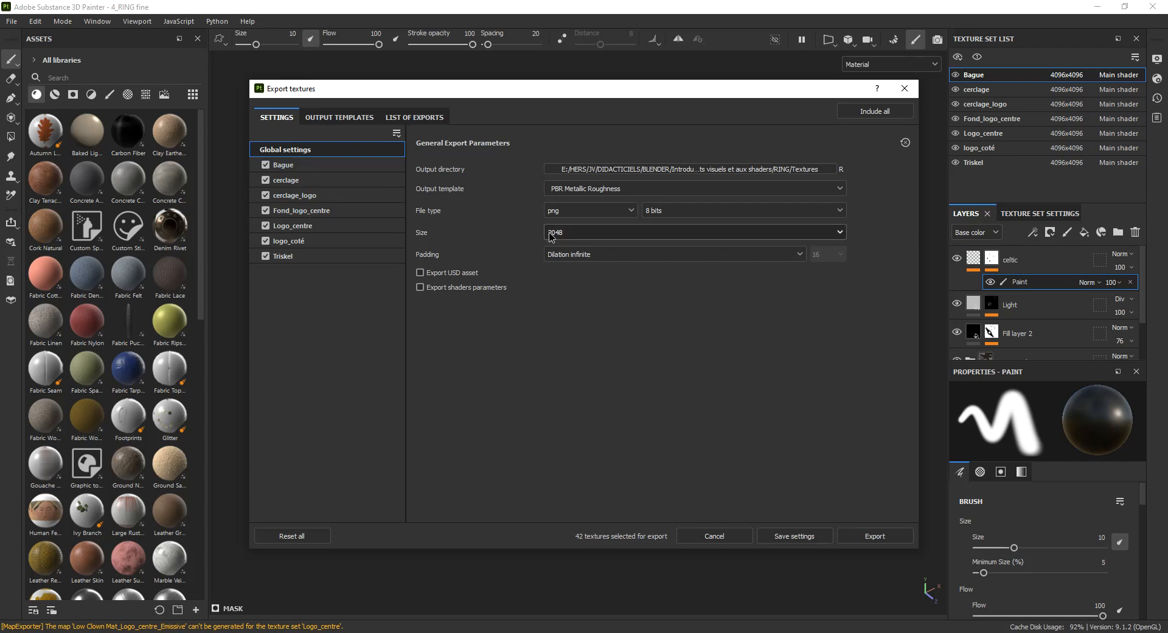
click(581, 235)
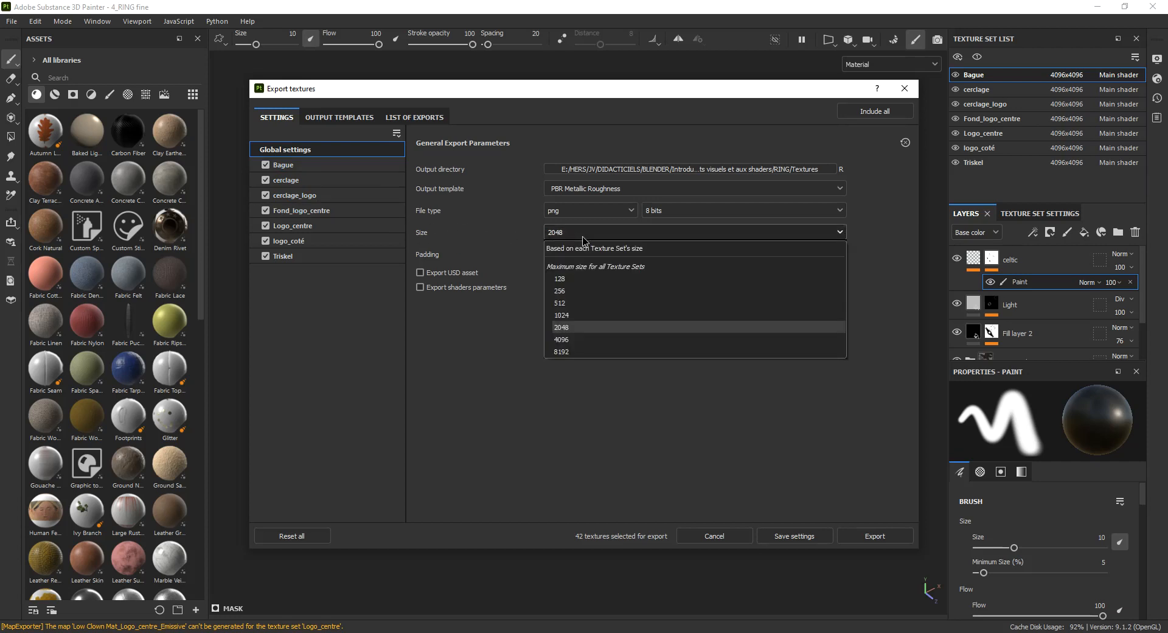
click(587, 249)
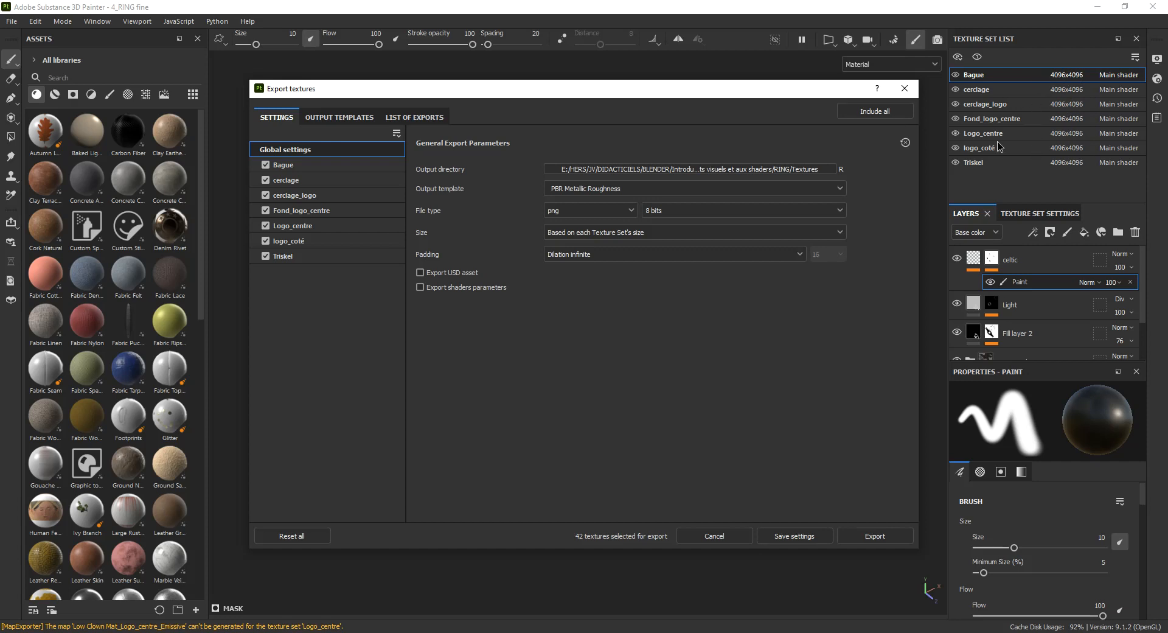
click(637, 235)
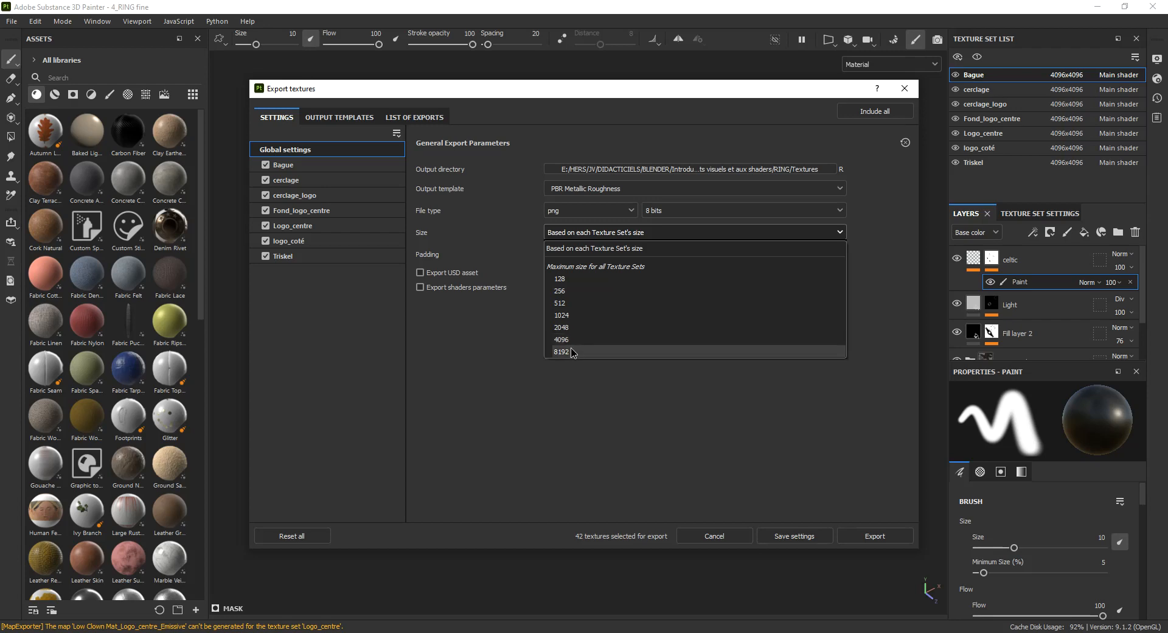
click(572, 352)
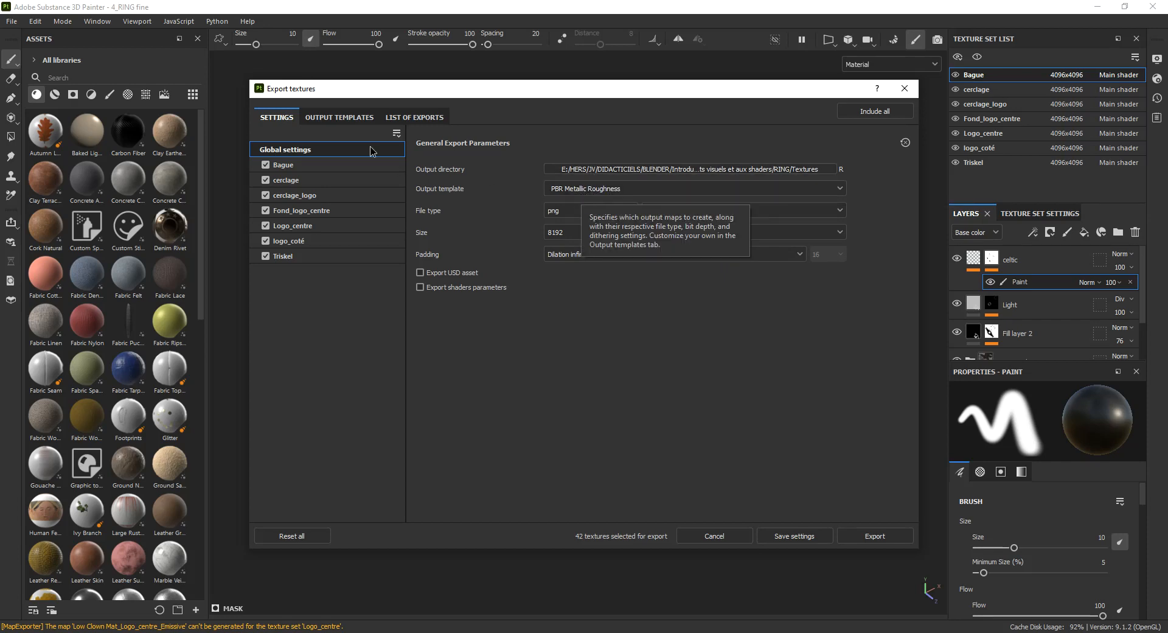
Recheck the output templates and the list of exports, and export the textures of all texture sets
click(339, 117)
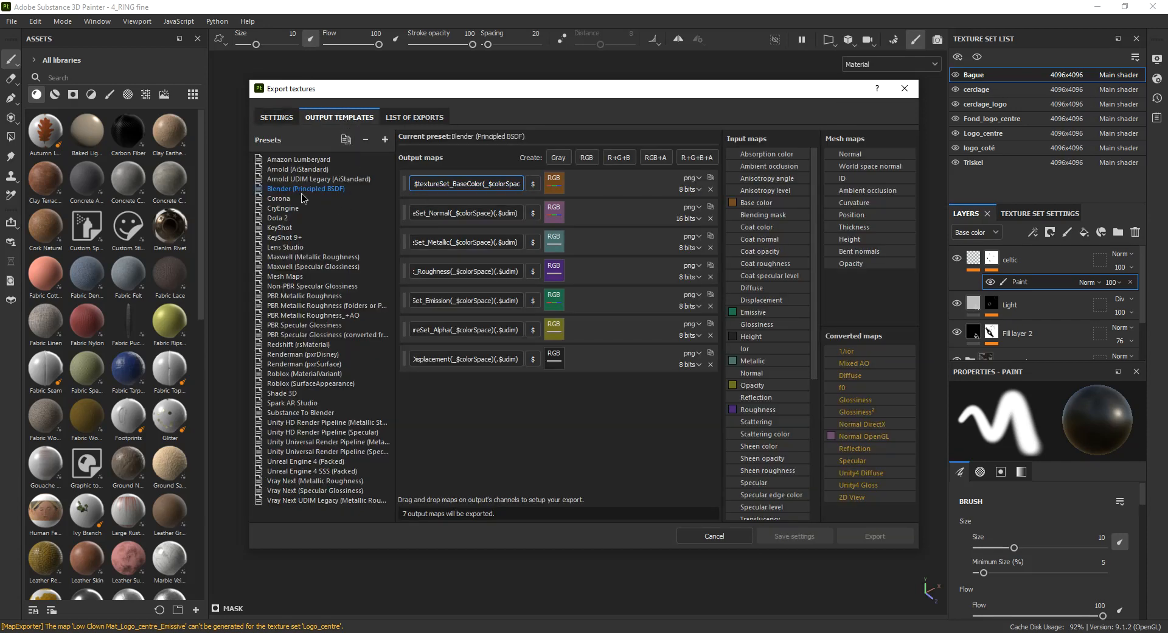
click(424, 117)
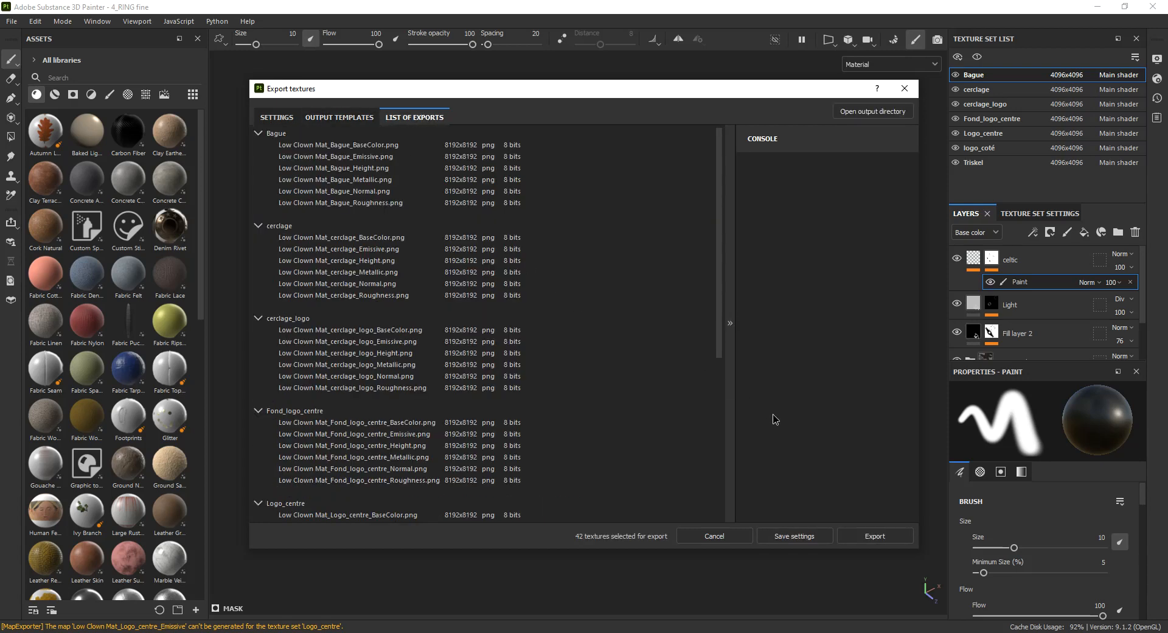
click(880, 539)
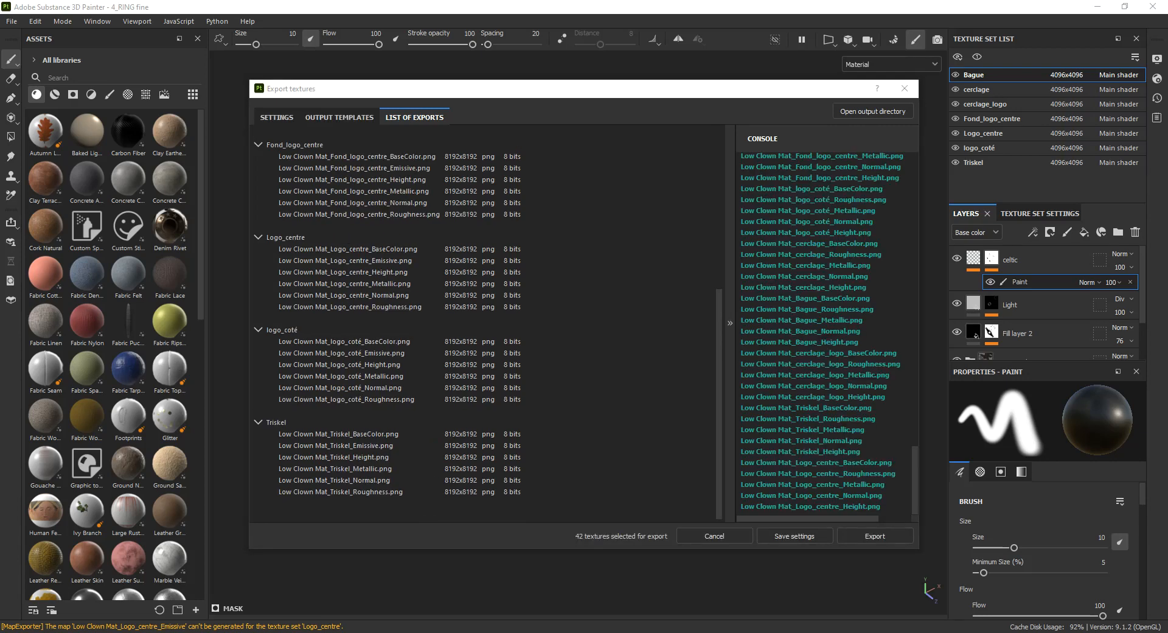
Inspect the exported PNG files in File Explorer and check the Textures folder's size in its properties
mouse_move(0, 55)
mouse_down()
mouse_move(430, 294)
mouse_move(764, 2)
mouse_up()
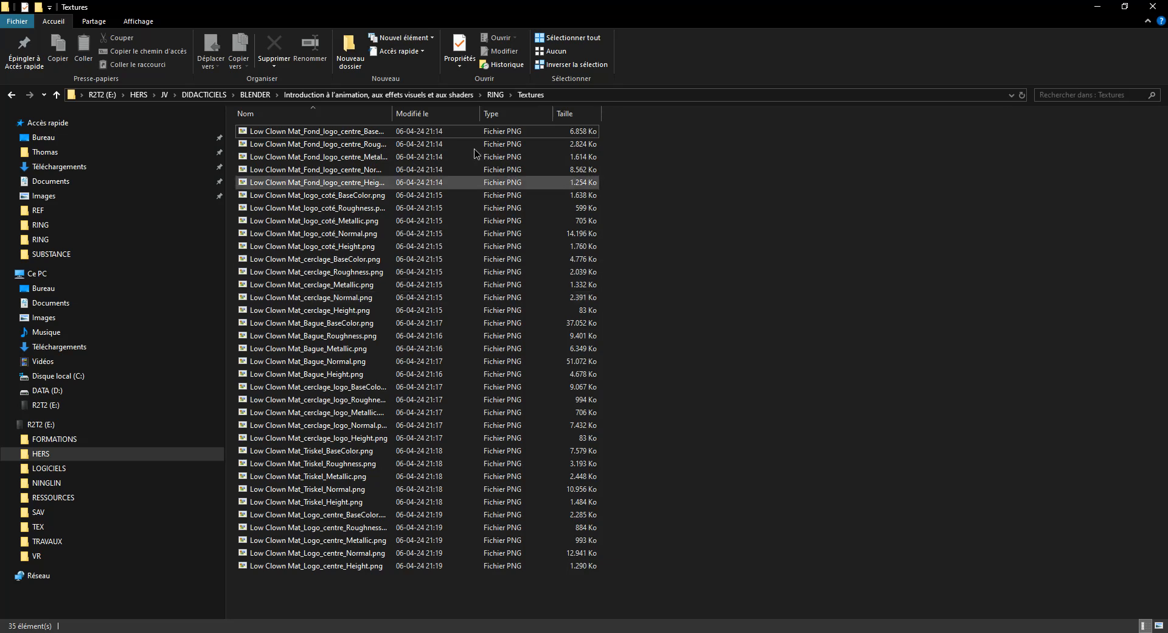
click(495, 94)
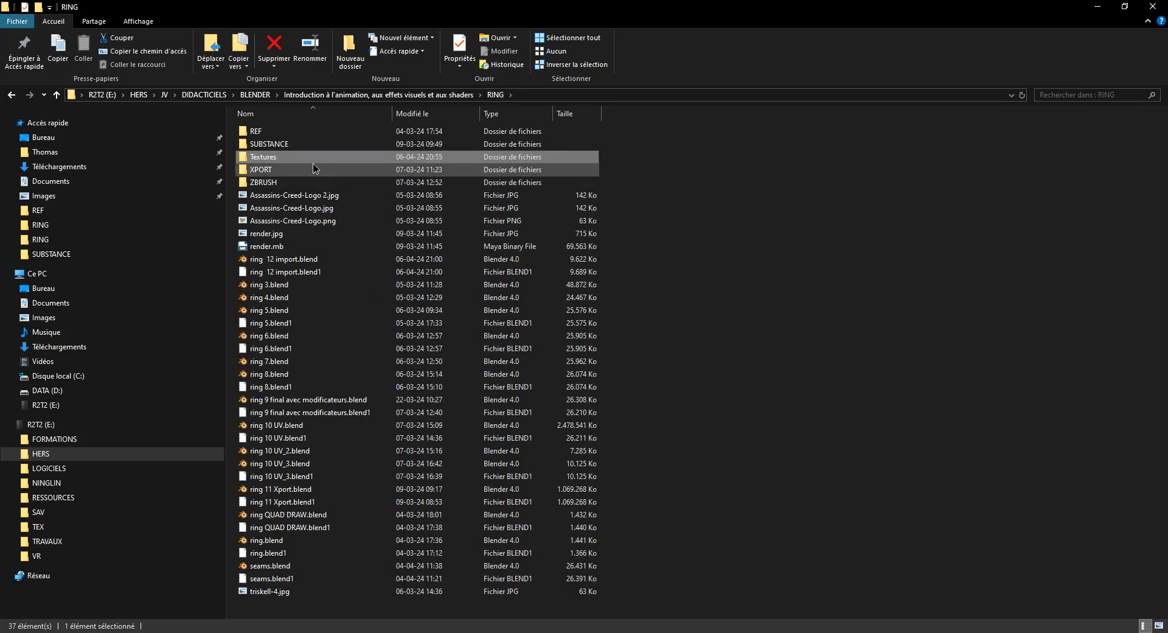
right_click(299, 158)
click(373, 487)
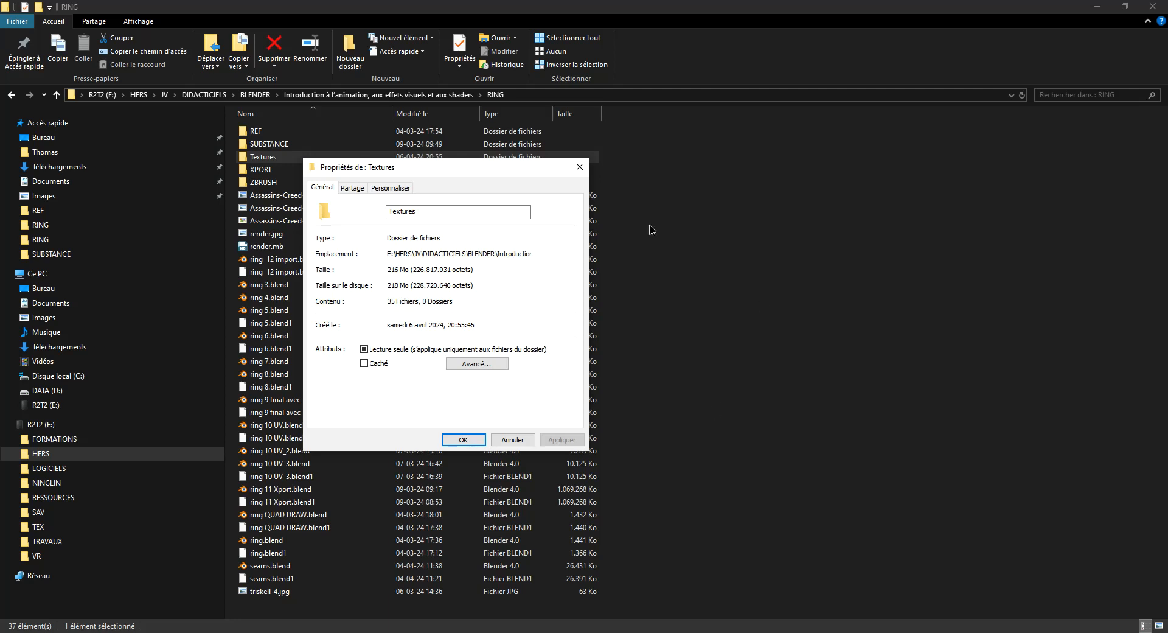
click(579, 168)
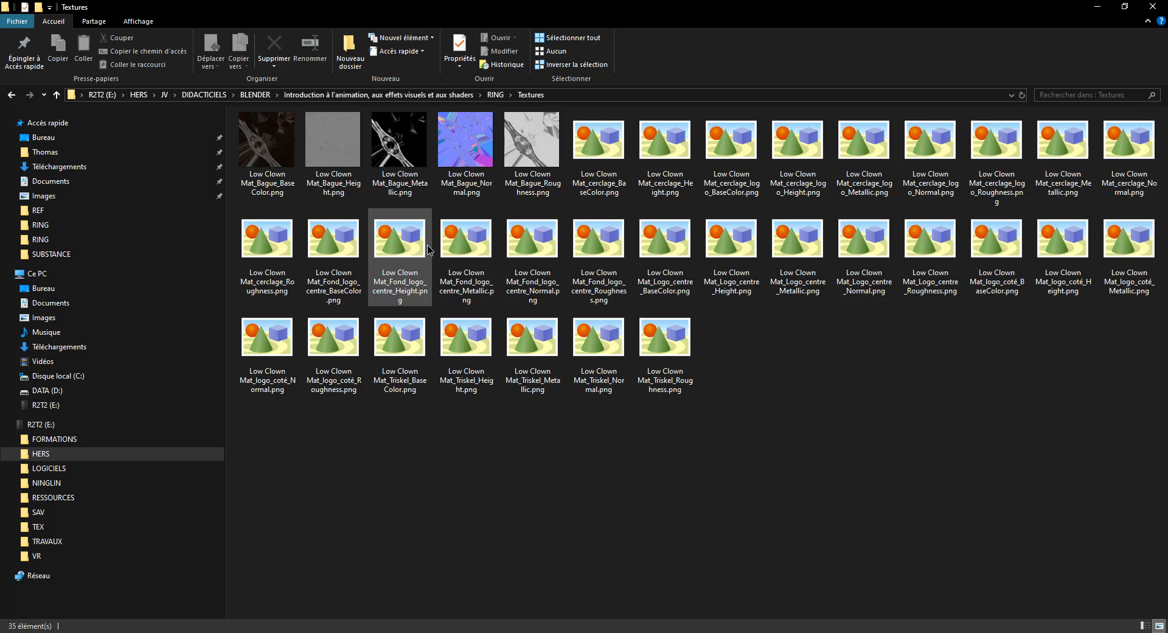
Return to Substance 3D Painter and close the texture export dialog
mouse_move(772, 11)
mouse_down()
mouse_move(713, 200)
mouse_move(0, 426)
mouse_up()
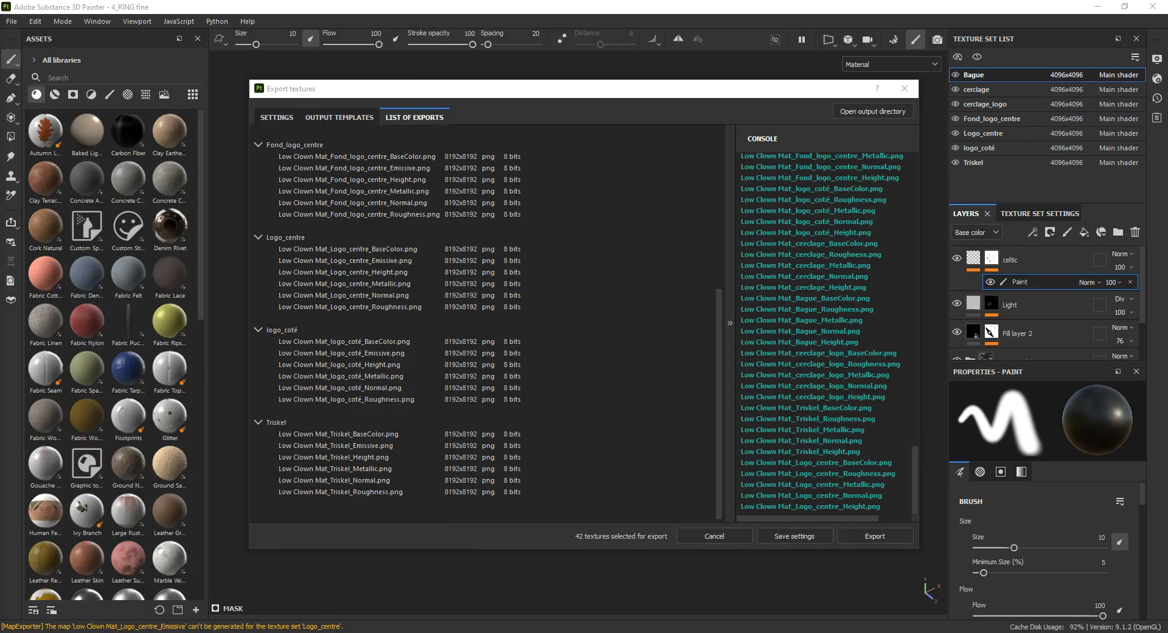
click(904, 88)
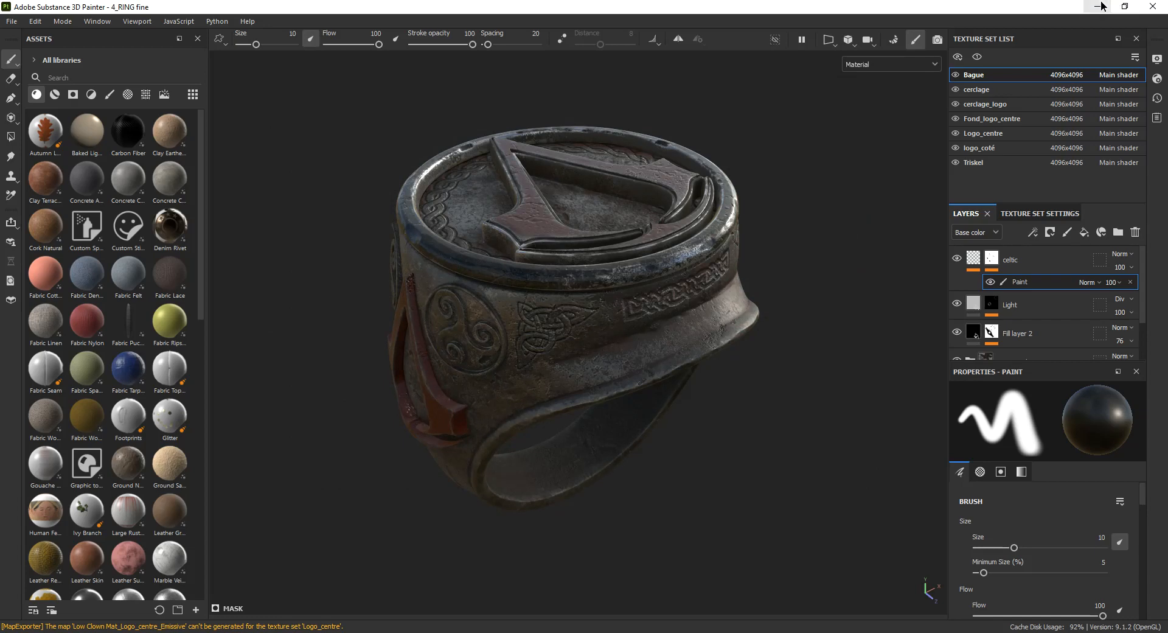
Switch to Blender, search the add-on preferences for "wran", and check that Node Wrangler is enabled
click(1101, 7)
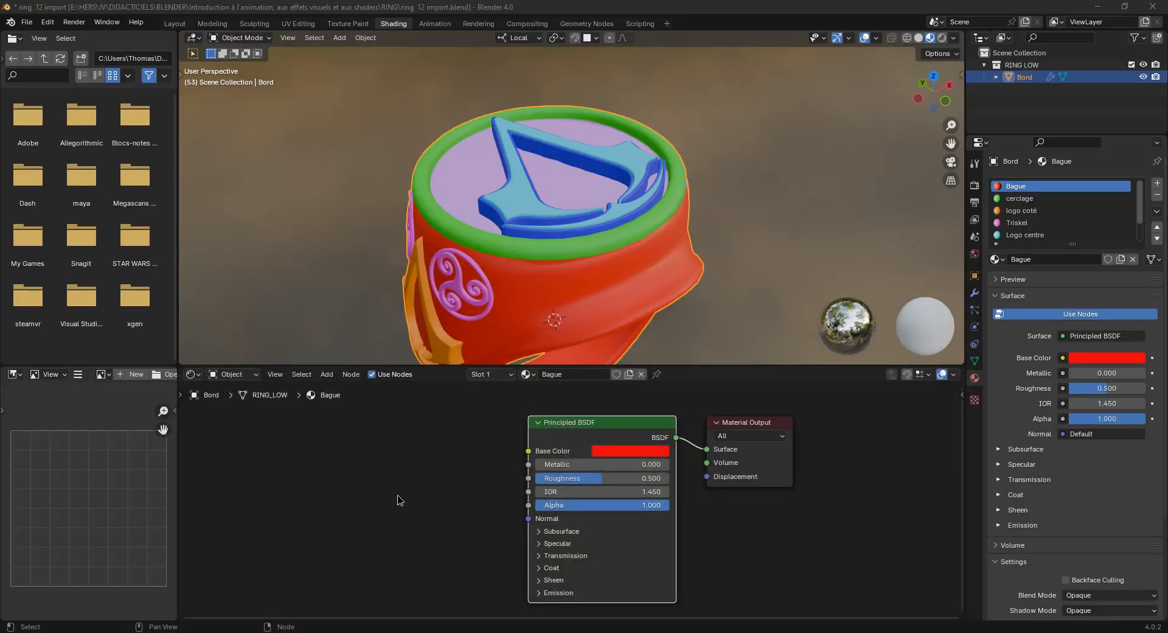
drag(551, 423, 546, 422)
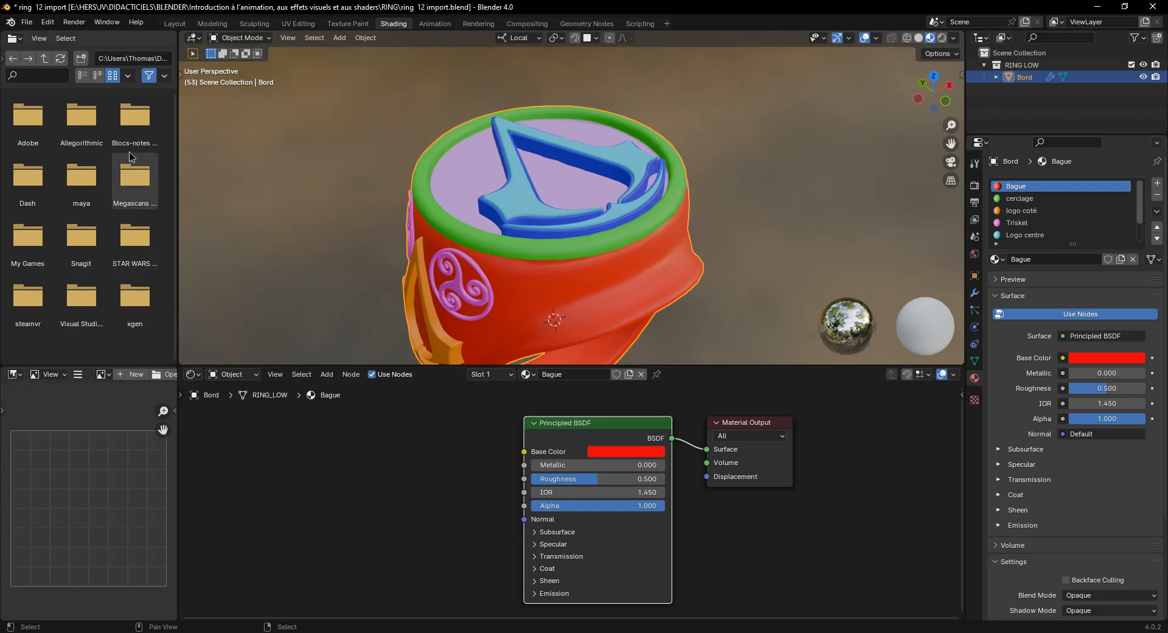
click(40, 25)
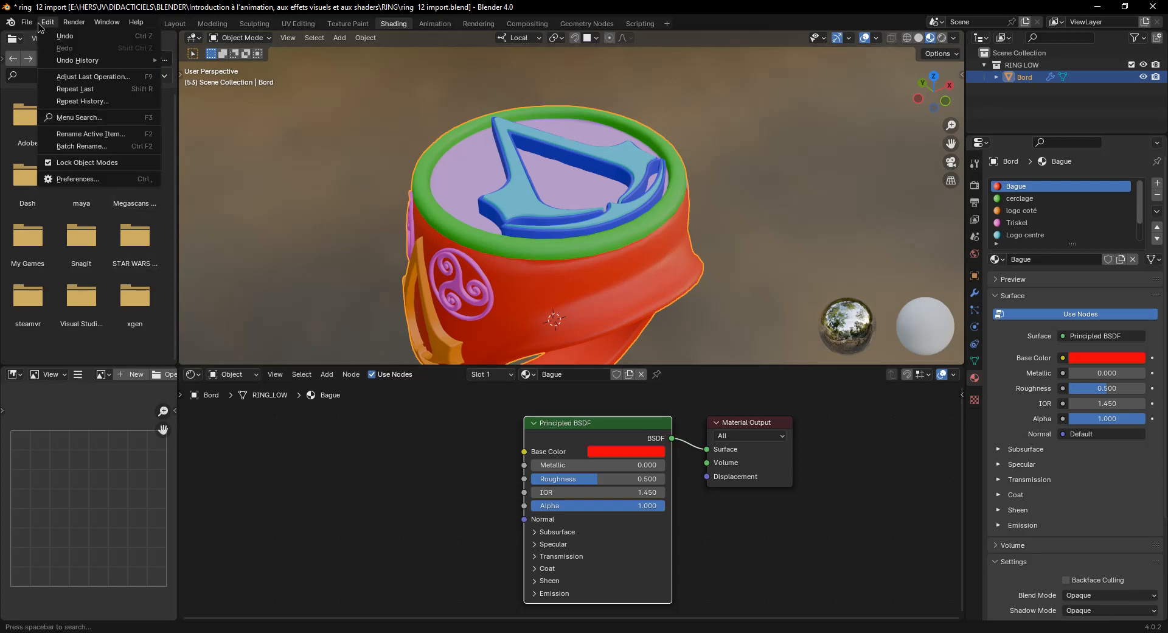
click(93, 180)
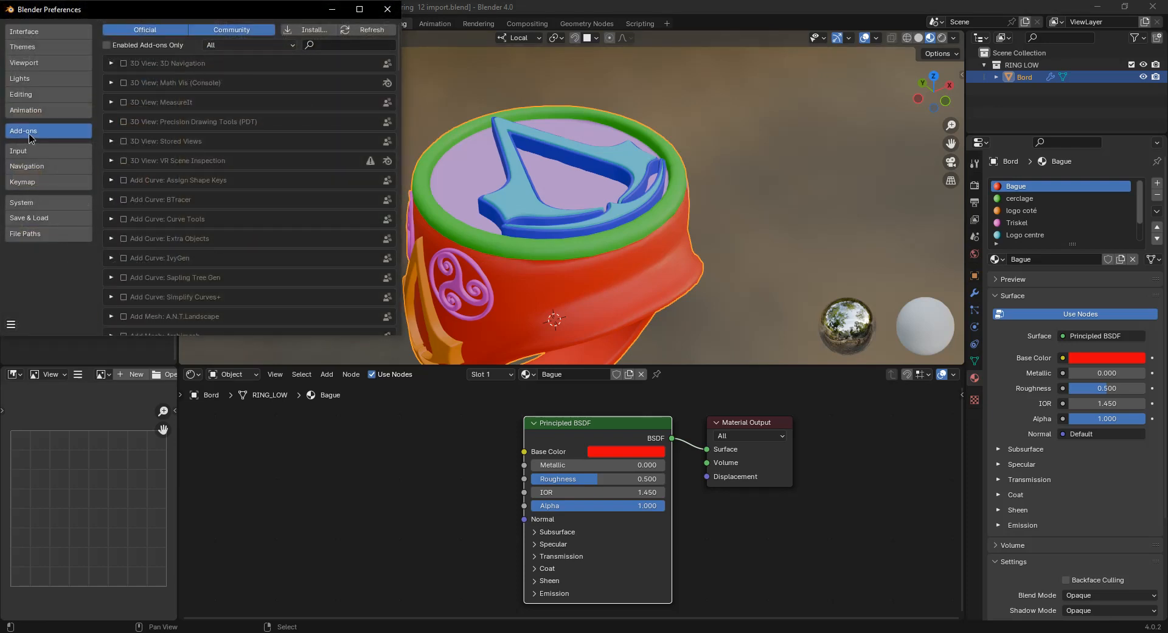
click(345, 46)
text(wran)
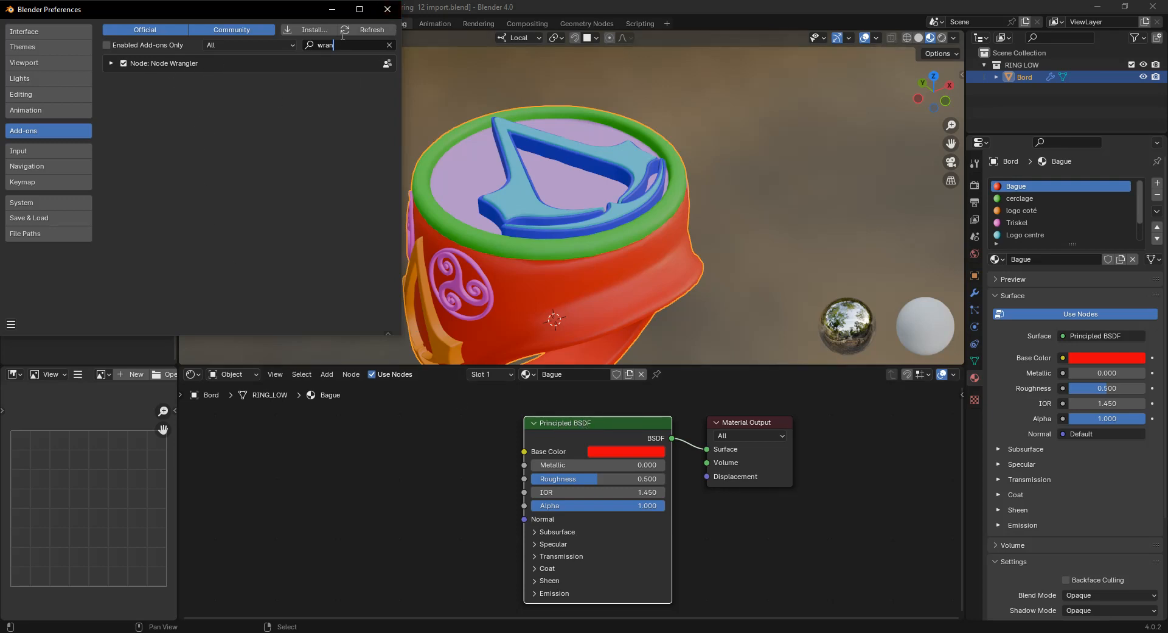
click(387, 9)
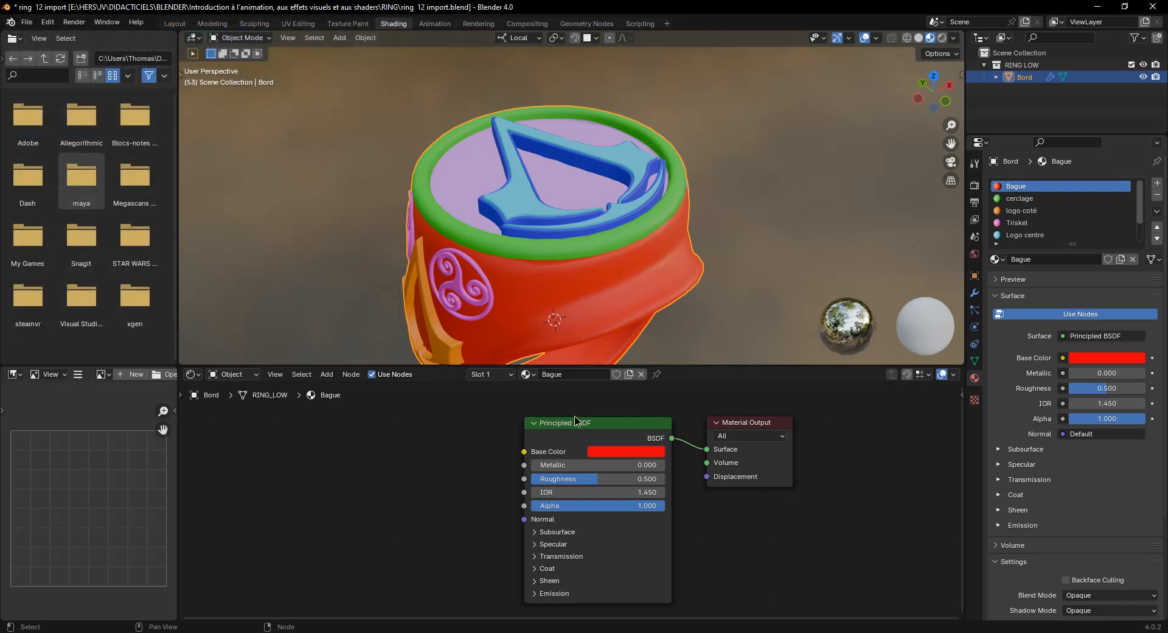
Start Node Wrangler's Principled Texture Setup on the Bague material's Principled BSDF node and browse to the RING\Textures folder
click(573, 427)
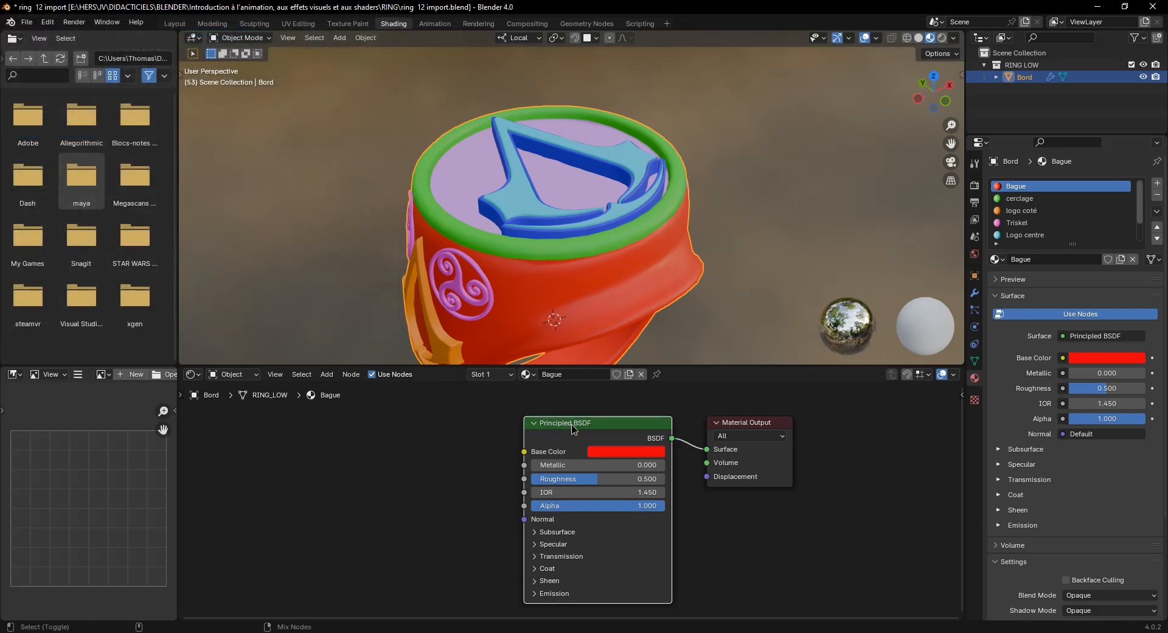
key(ctrl+shift+t)
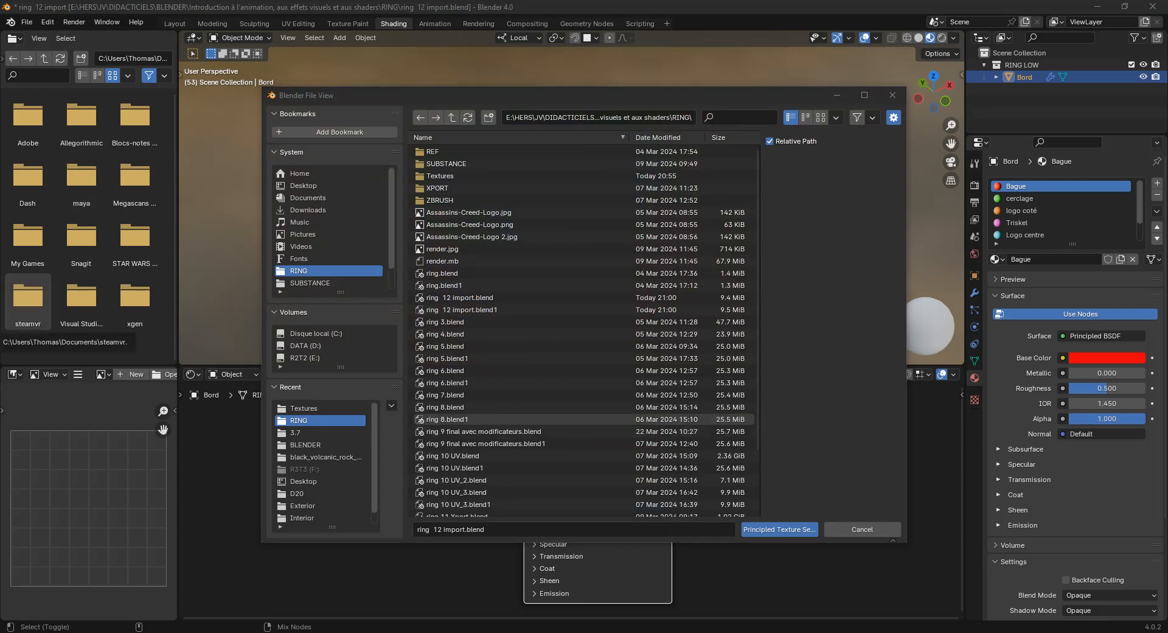
click(671, 117)
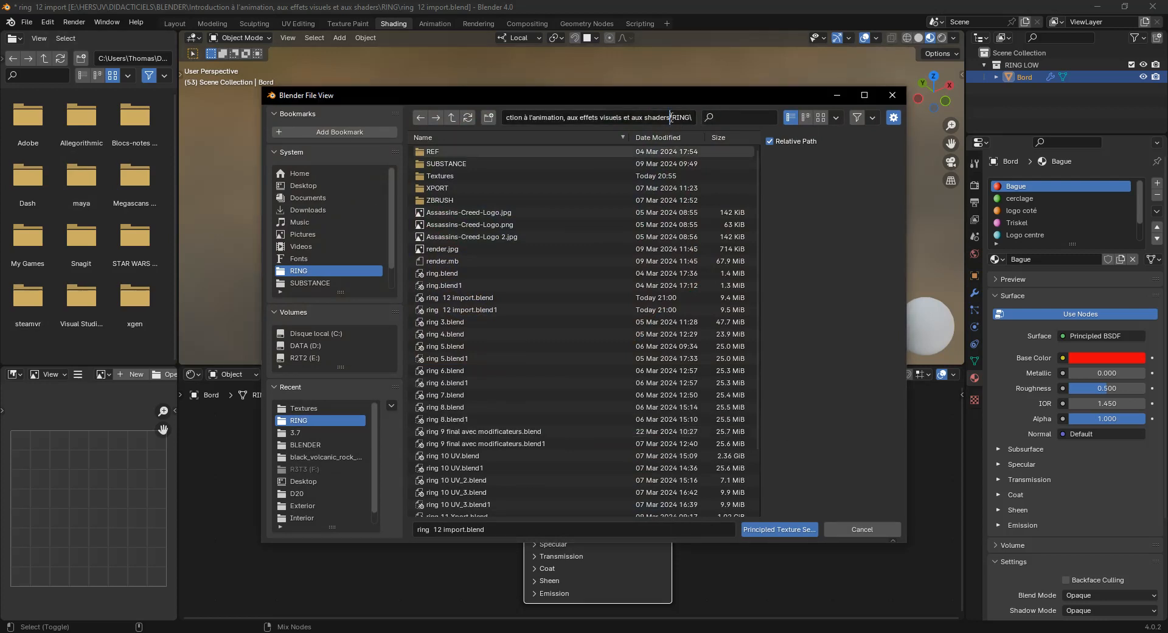
double_click(670, 118)
drag(617, 117, 760, 114)
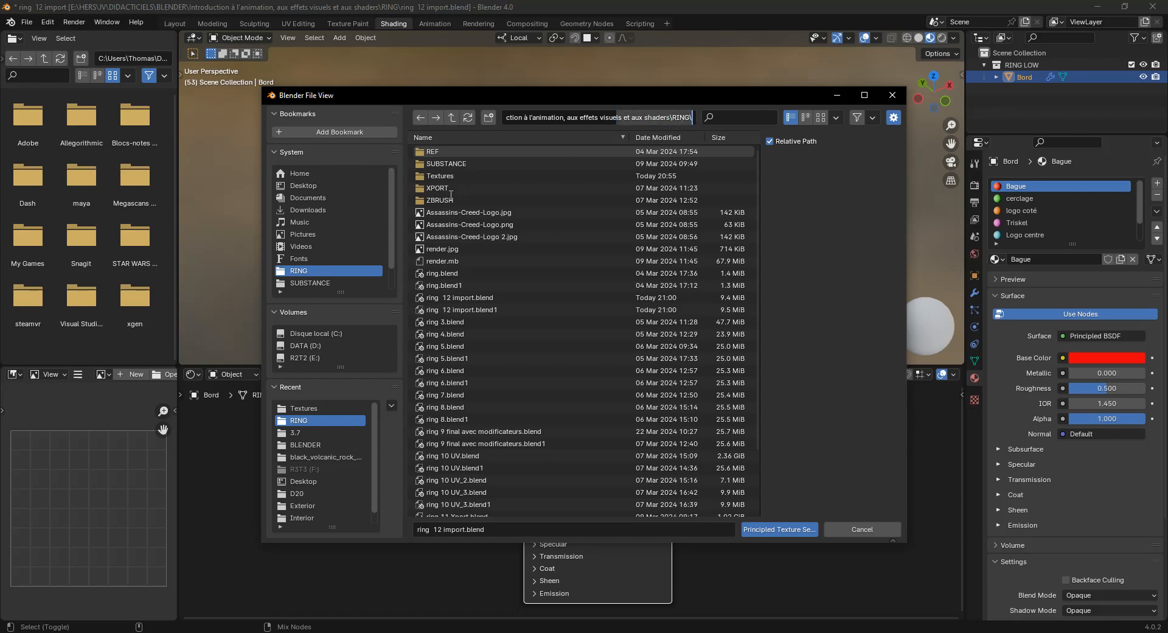
double_click(447, 175)
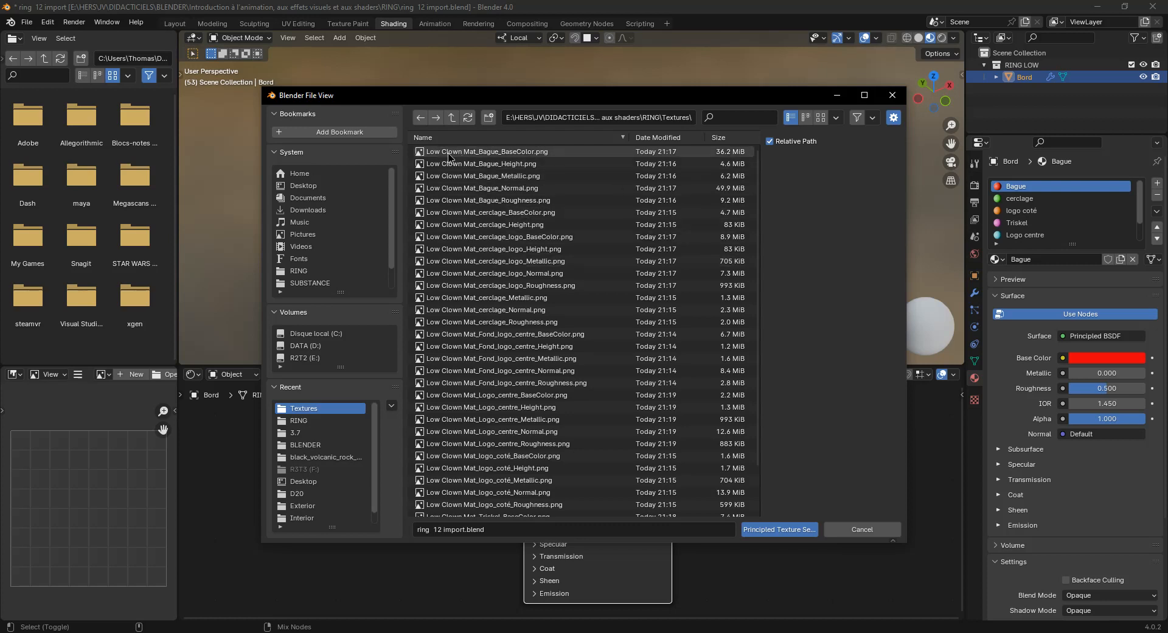
Load the Bague BaseColor, Height, Metallic, Normal and Roughness PNG maps into the material and inspect the textured ring body
click(501, 152)
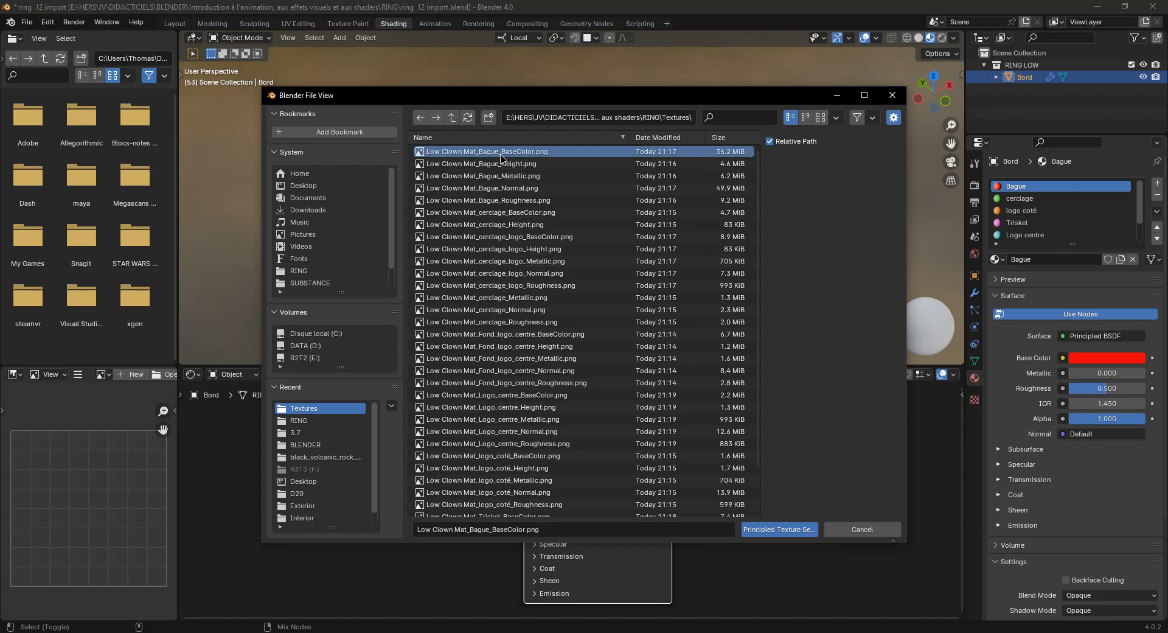
drag(501, 158, 503, 206)
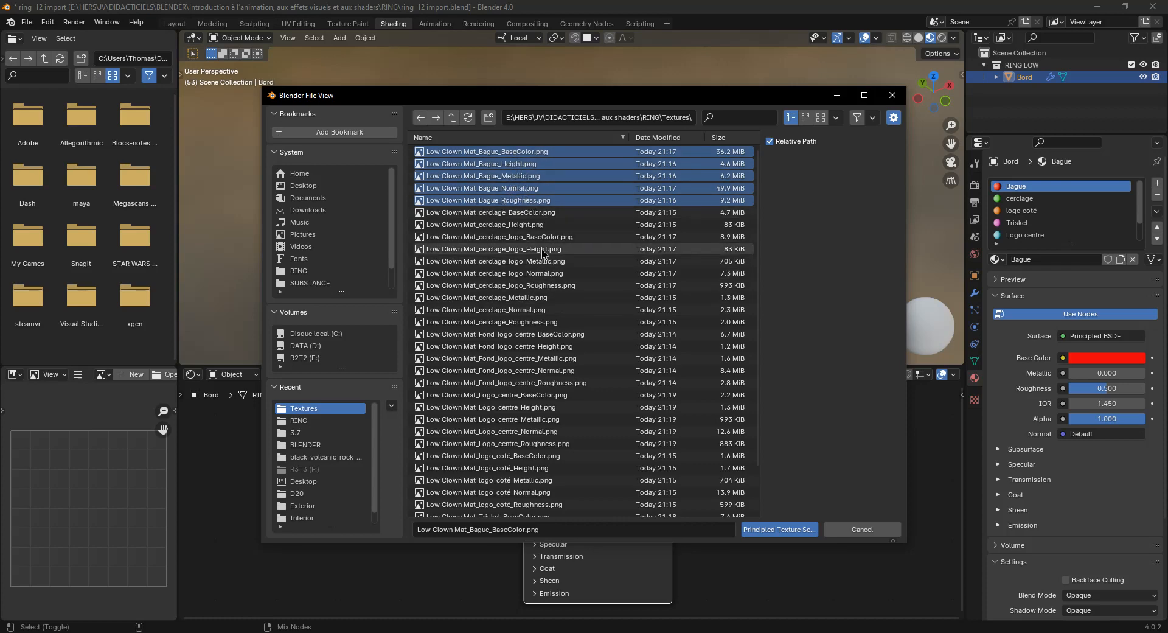
click(768, 533)
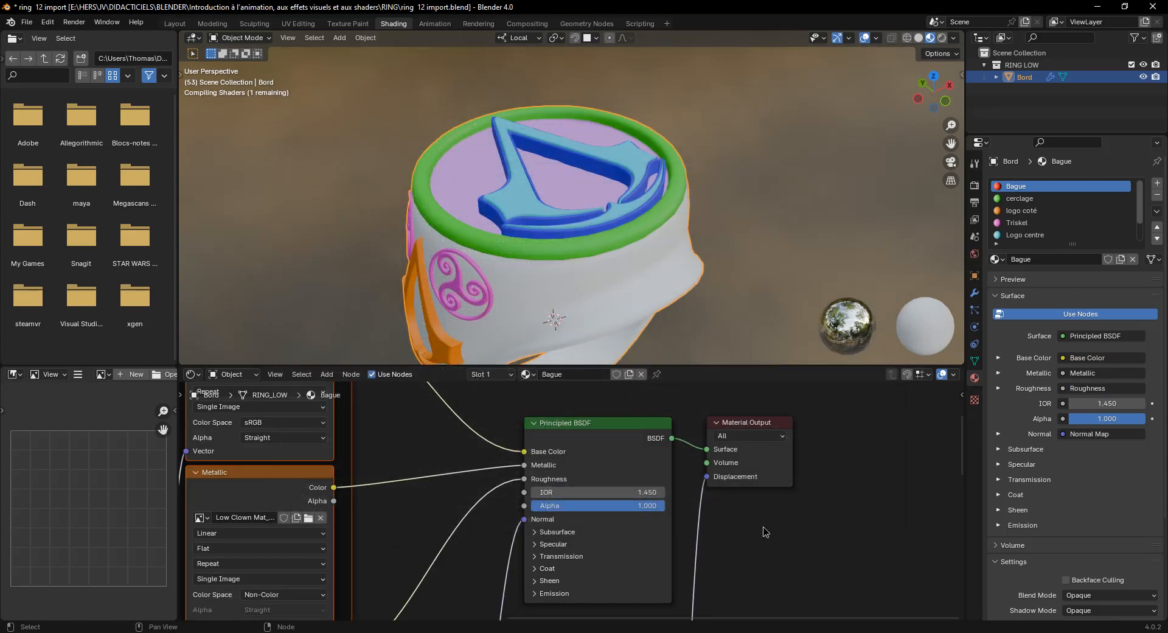
key(Home)
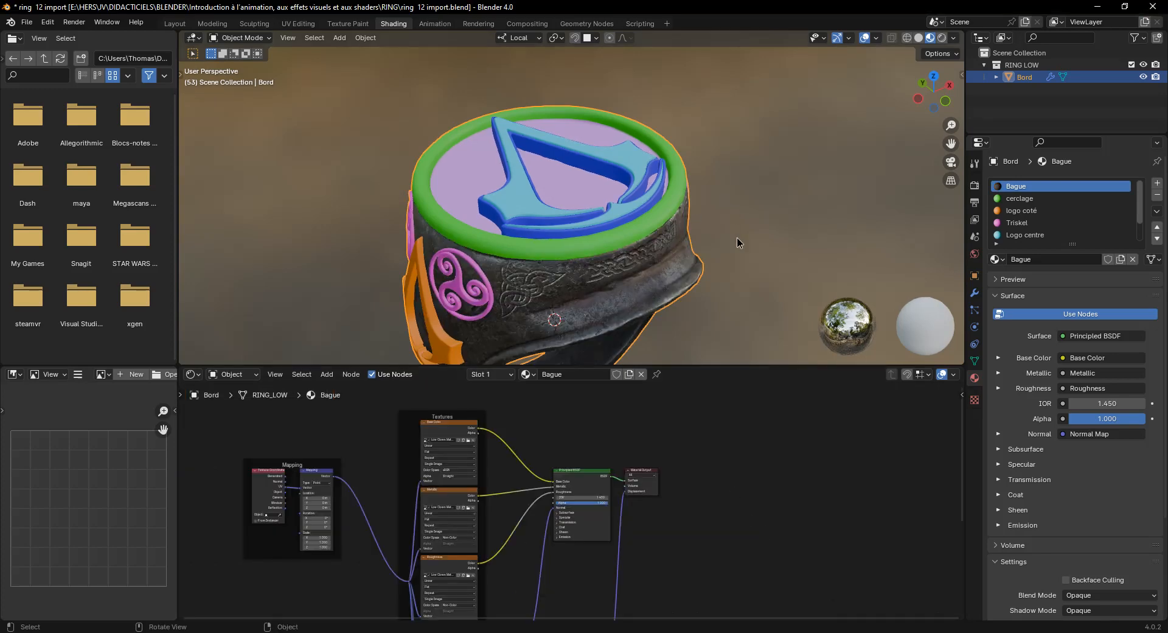
middle_drag(752, 285, 636, 54)
scroll(737, 215, up, 3)
scroll(594, 262, down, 4)
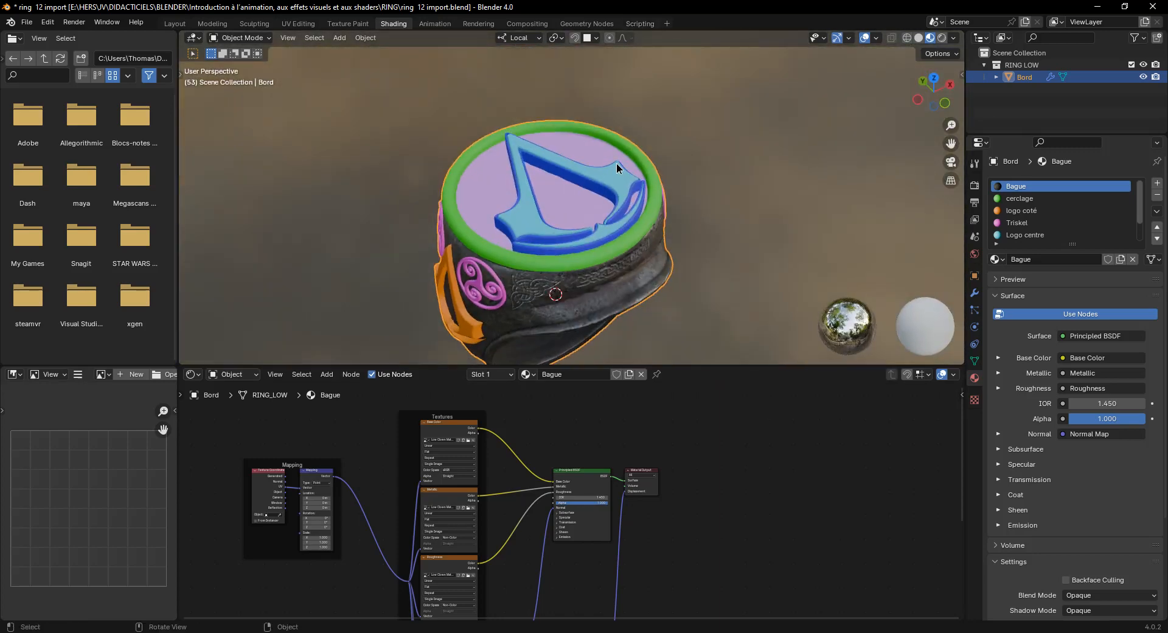
middle_drag(614, 188, 615, 131)
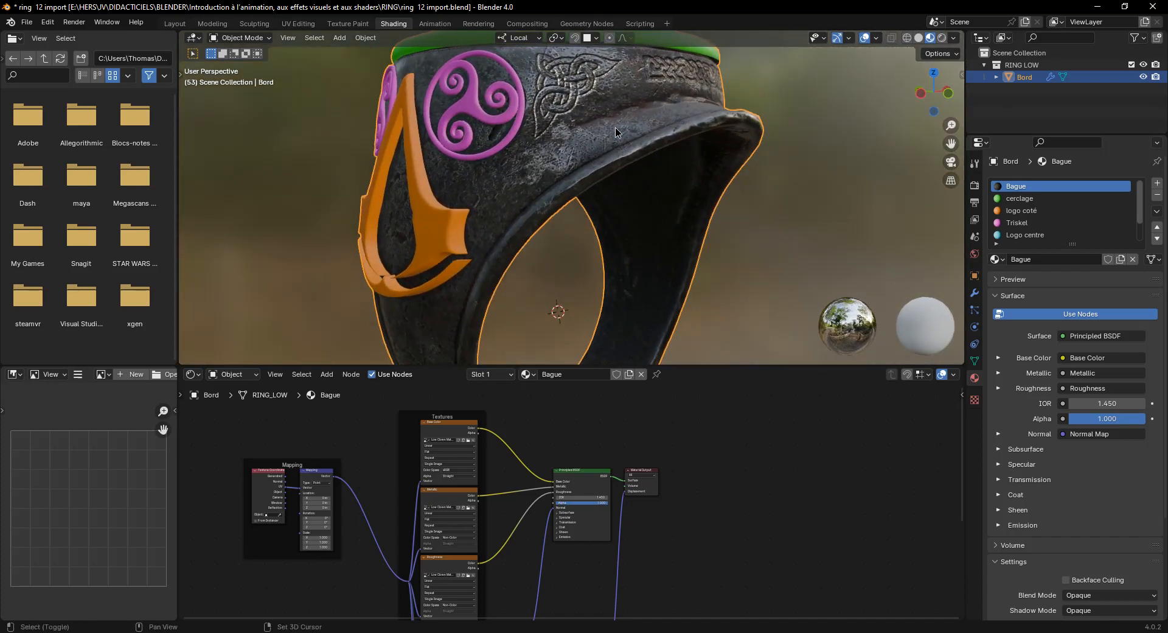